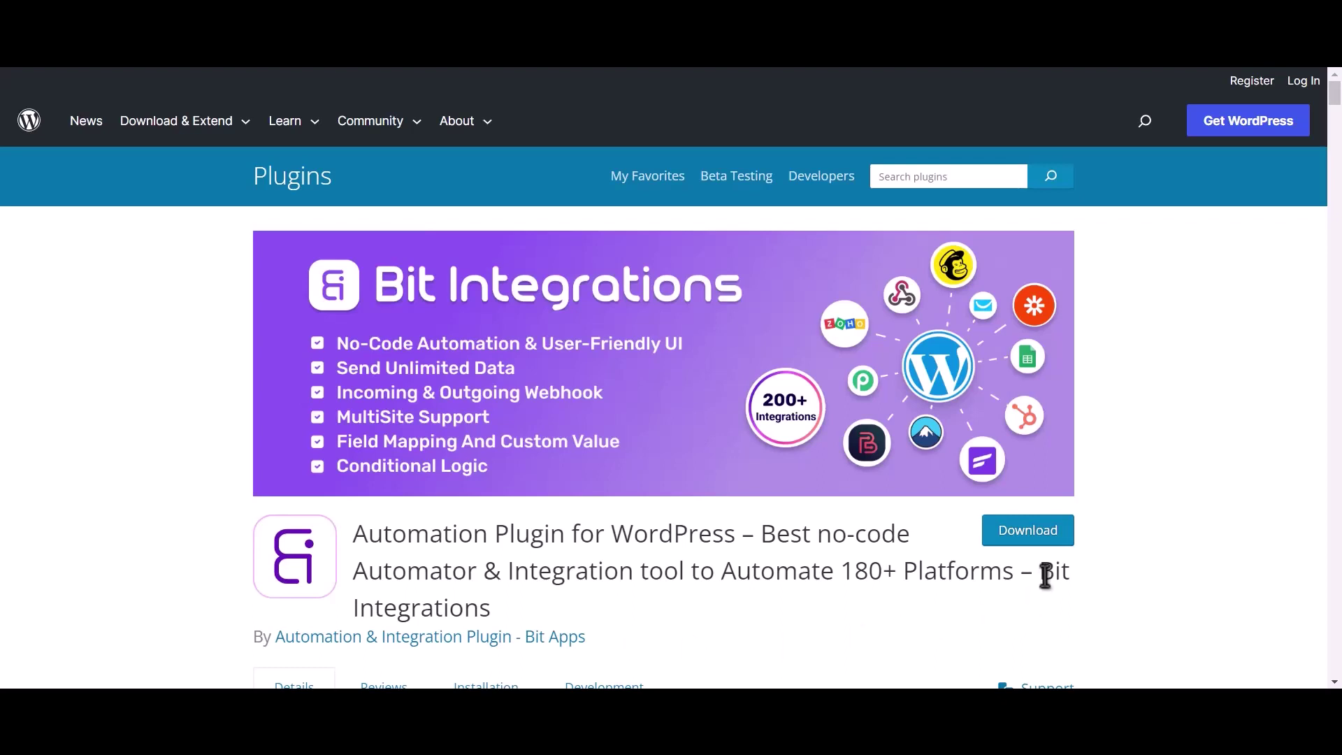
Select the words 'Bit Integrations' in the WordPress.org plugin page title.
drag(1038, 571, 1054, 602)
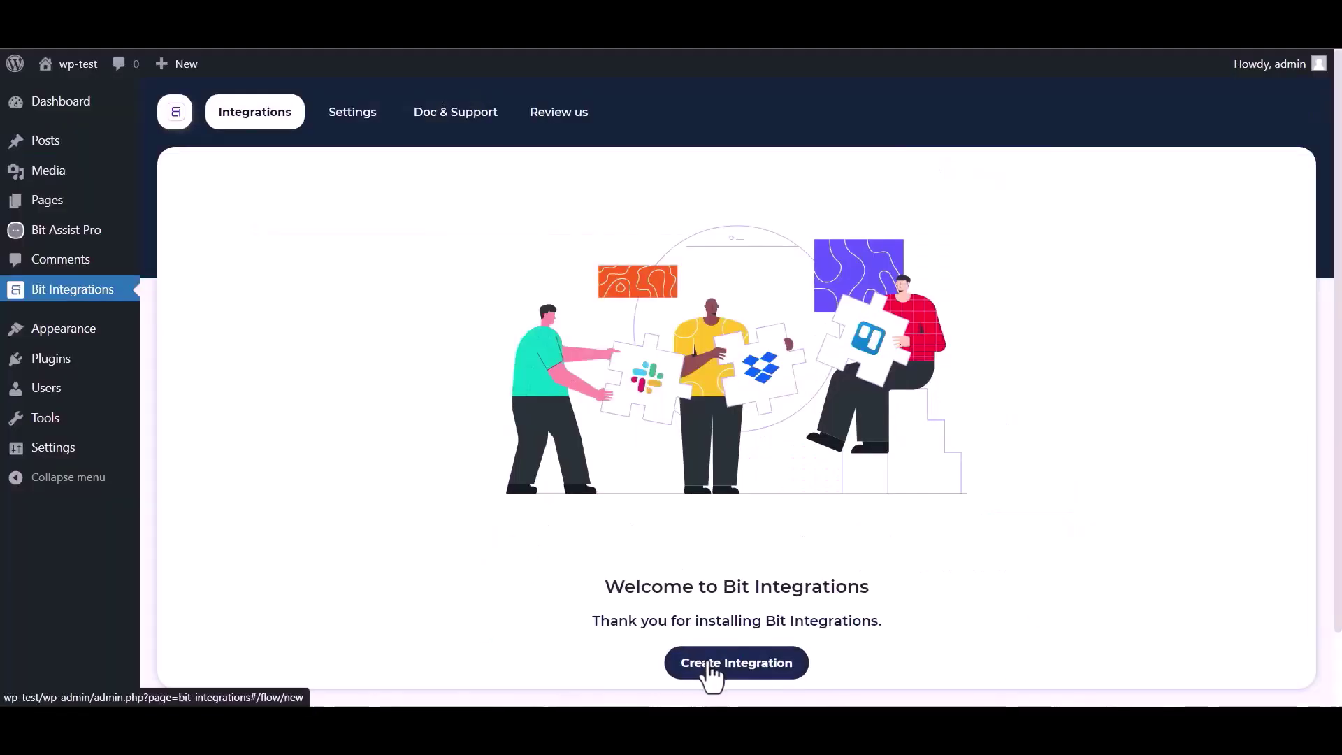
Start a new integration, search the triggers for 'bit', and choose Bit Assist.
click(708, 667)
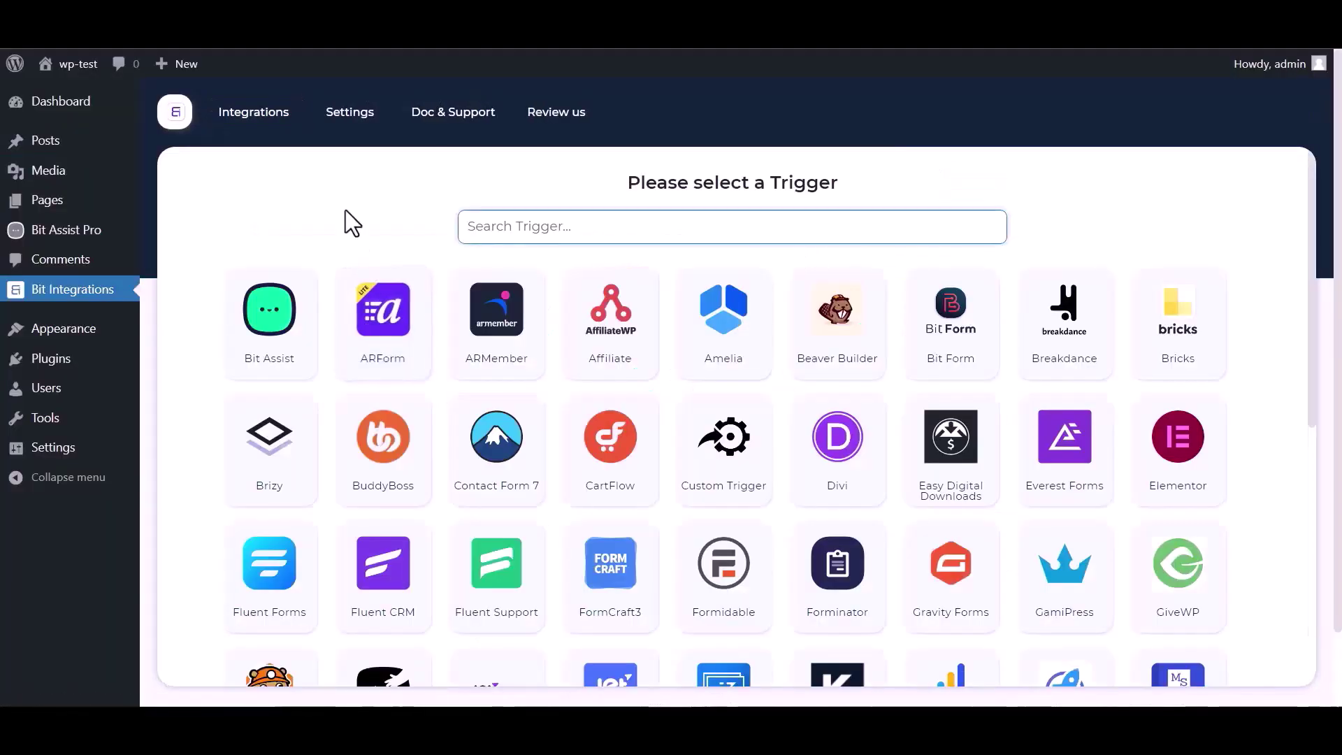
click(532, 225)
text(bit)
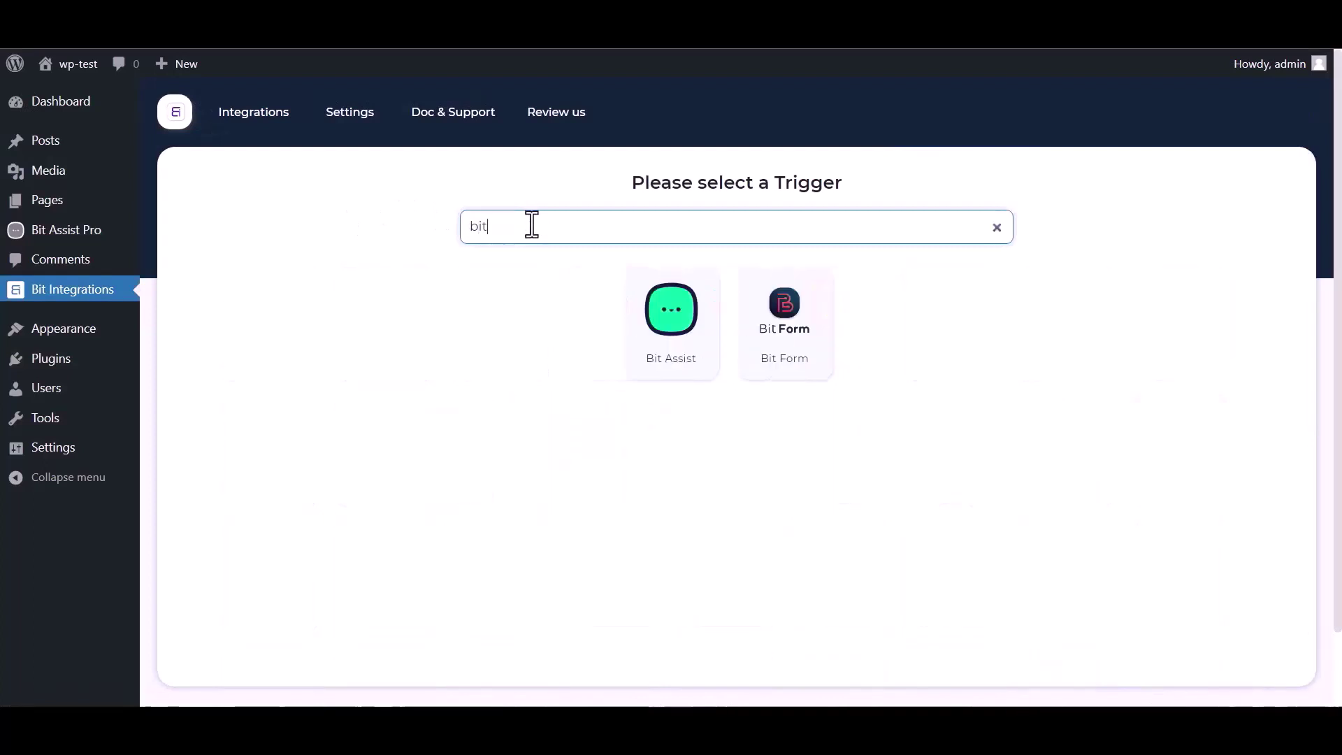
click(677, 327)
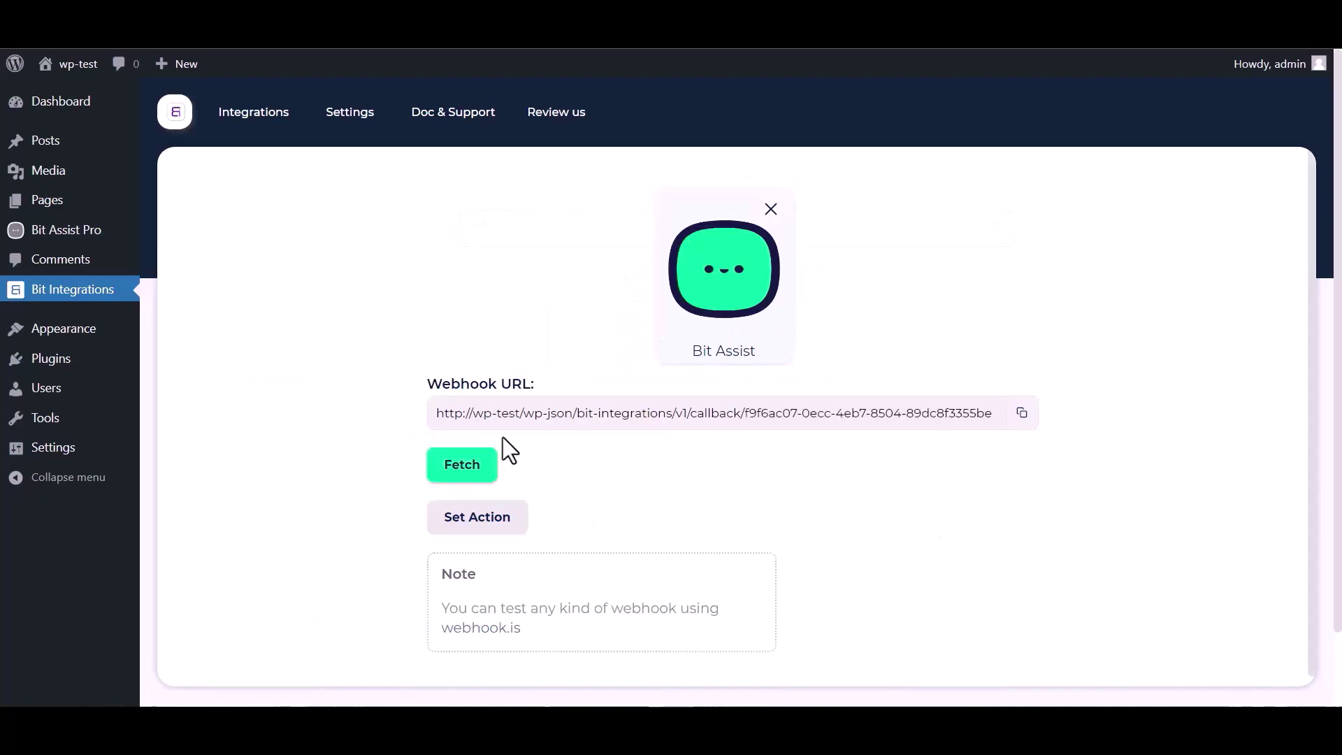
Copy the Bit Assist webhook URL and create a widget named 'Bit Integrations'.
click(1021, 412)
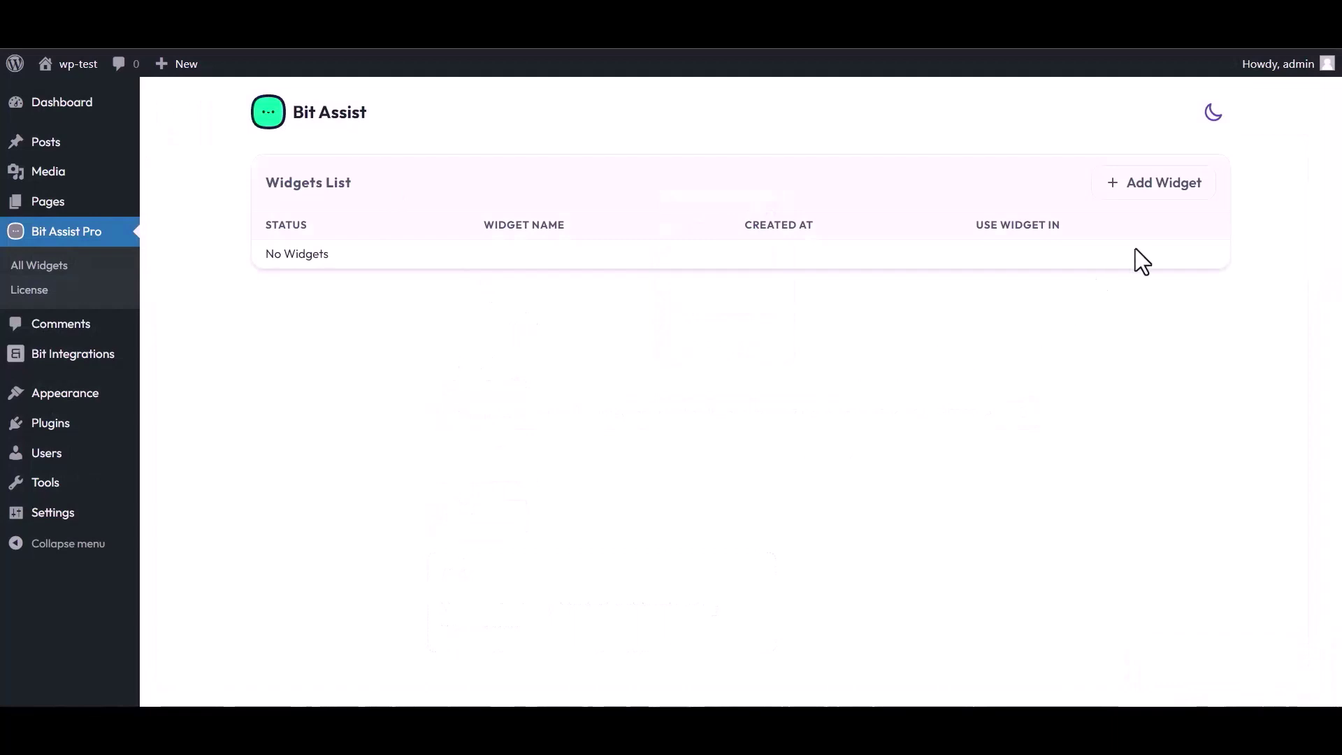
click(1160, 189)
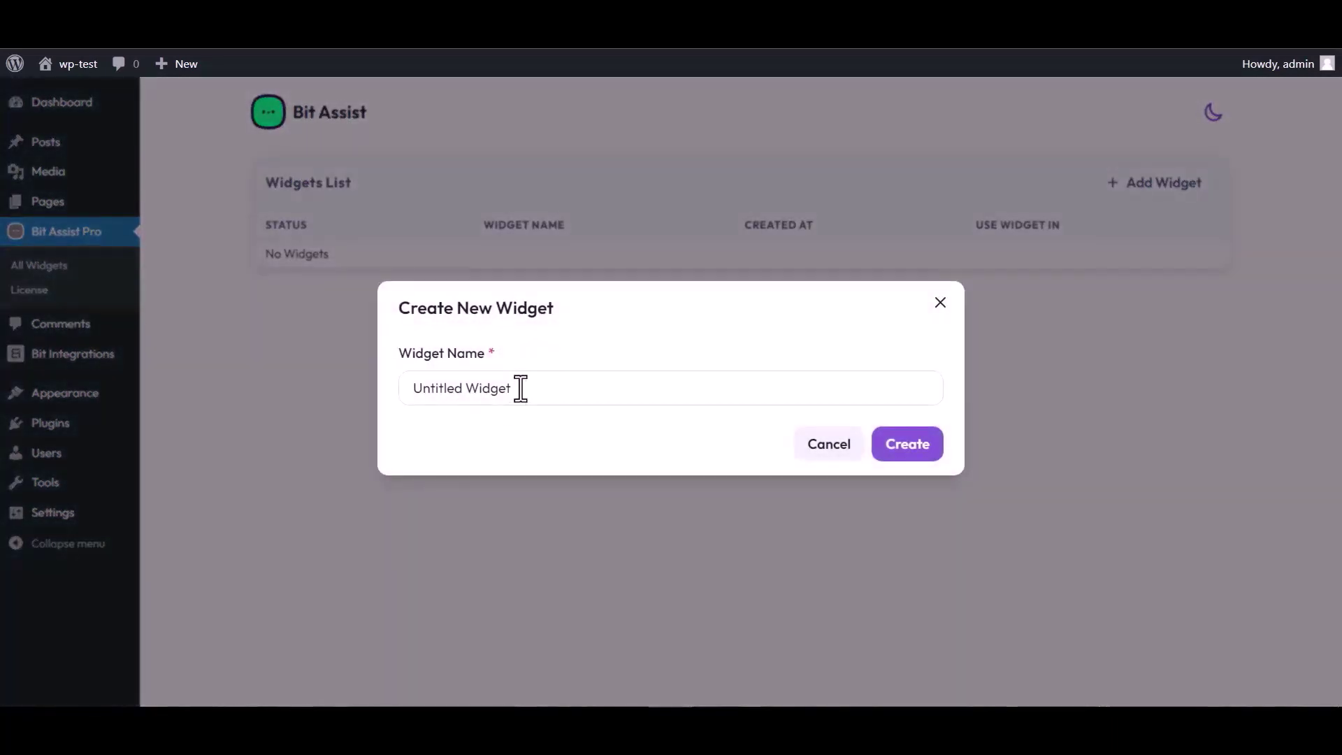
click(520, 387)
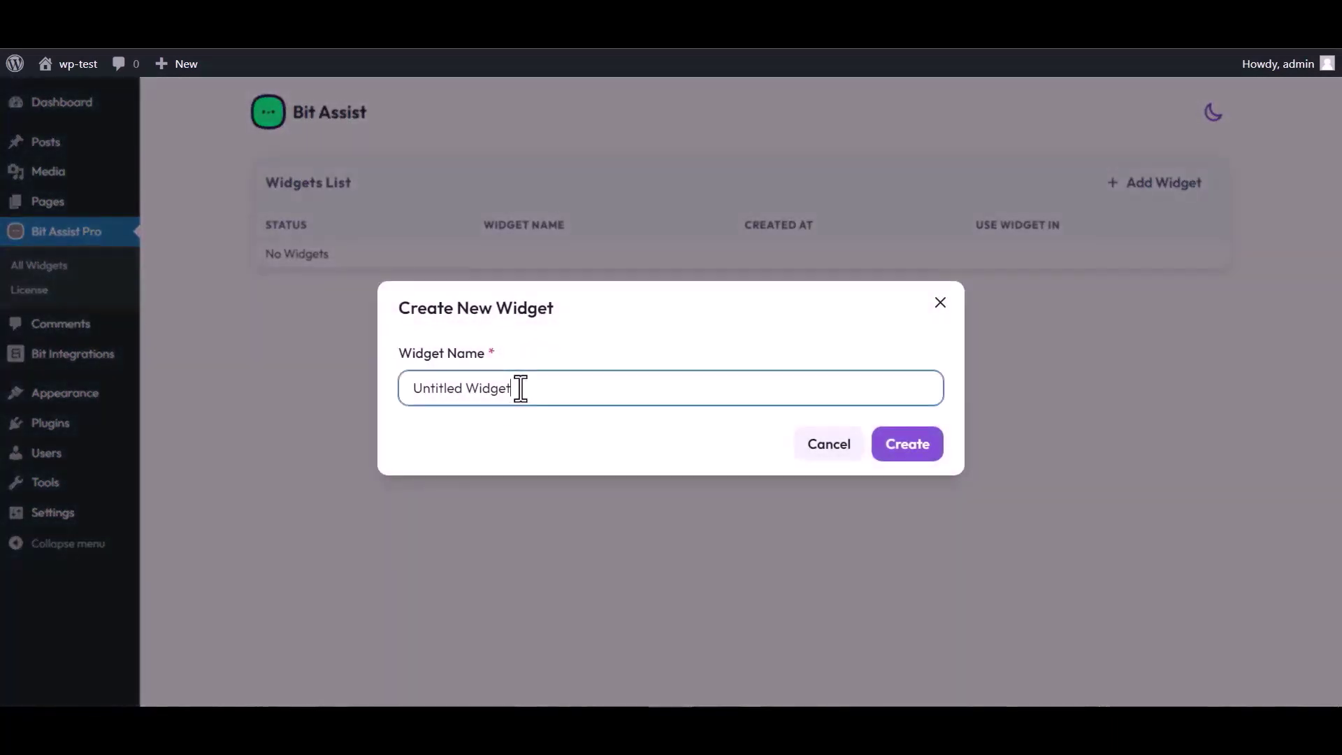
key(ctrl+a)
text(B)
text(it In)
click(912, 453)
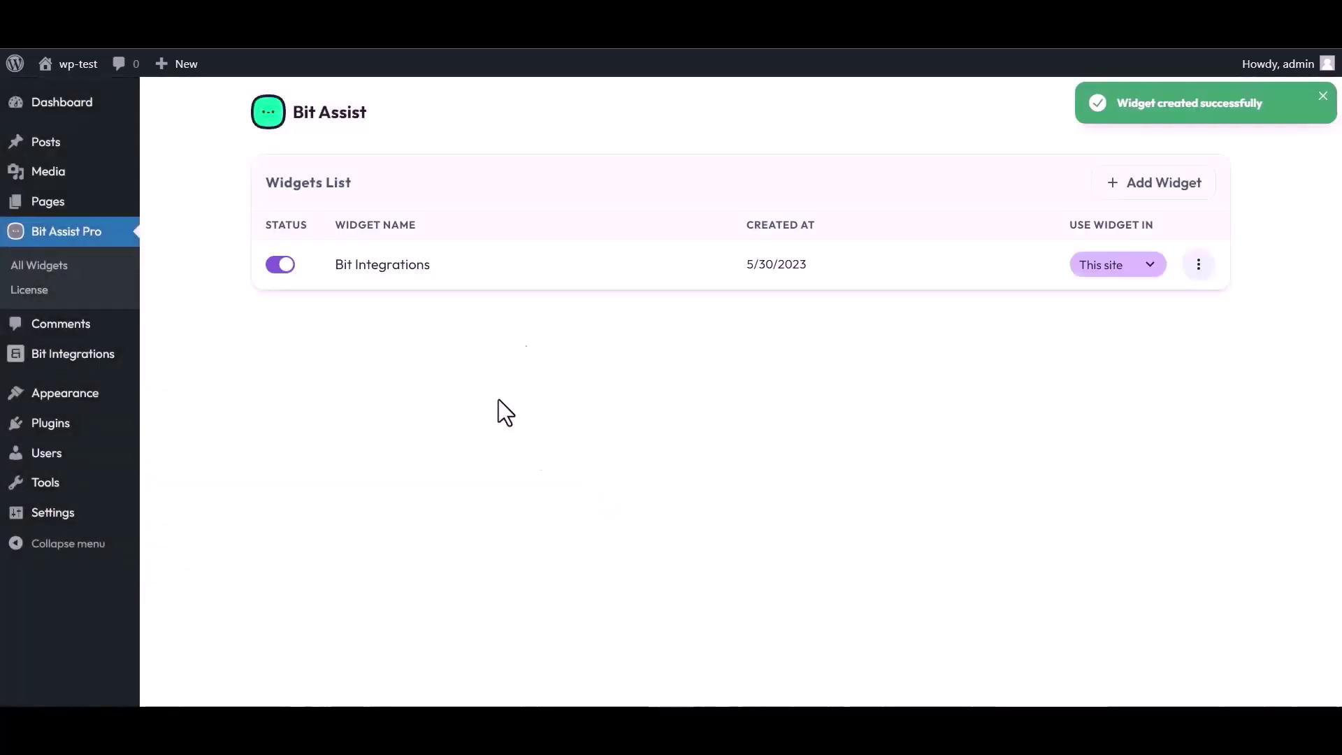
click(1198, 264)
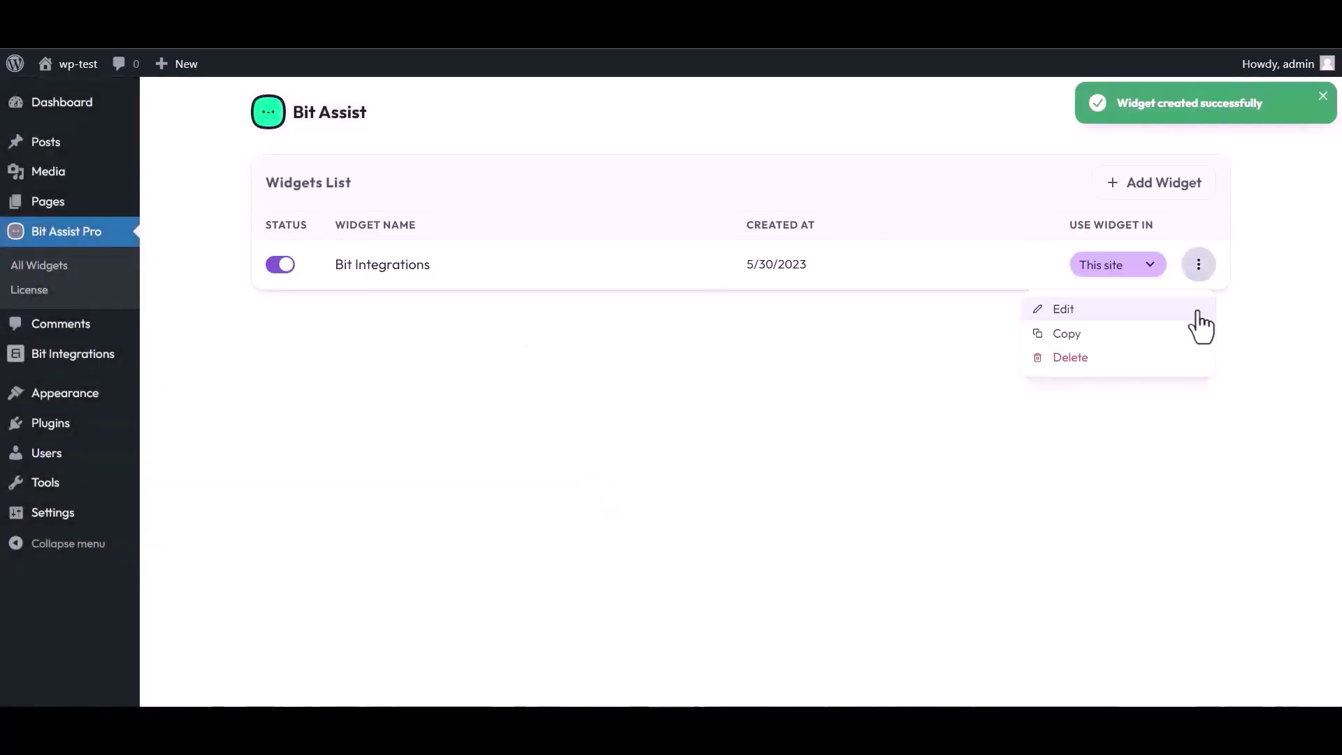
Edit the Bit Integrations widget, add a Custom Form channel, and set its title.
click(1063, 311)
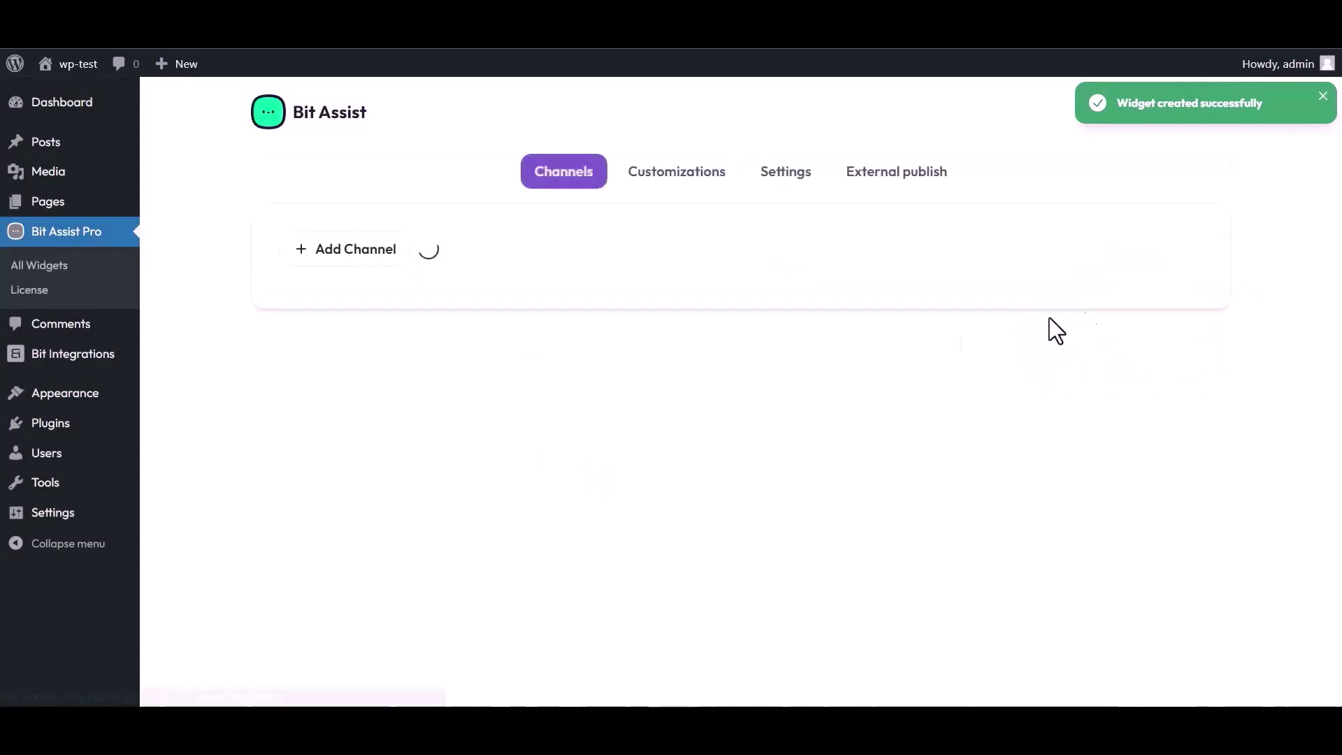
click(356, 252)
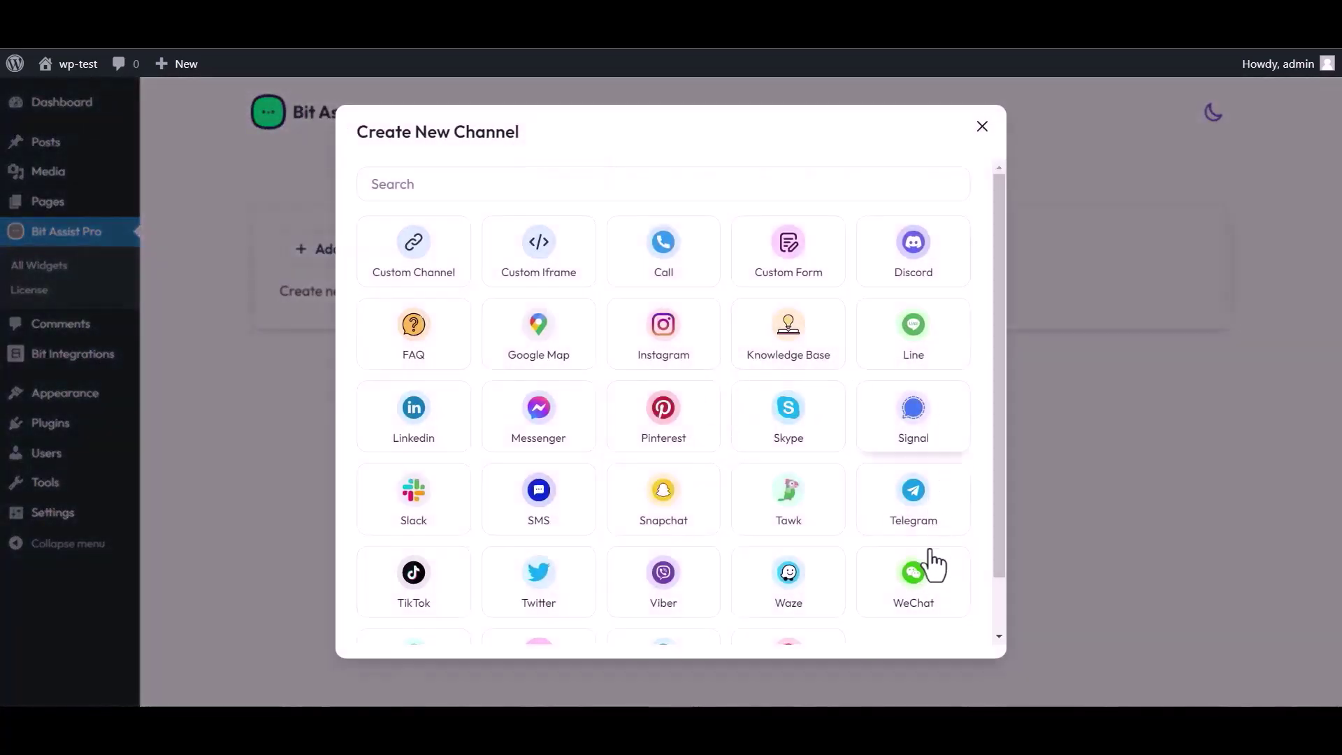
click(792, 267)
triple_click(469, 221)
text(Bit  Integrations)
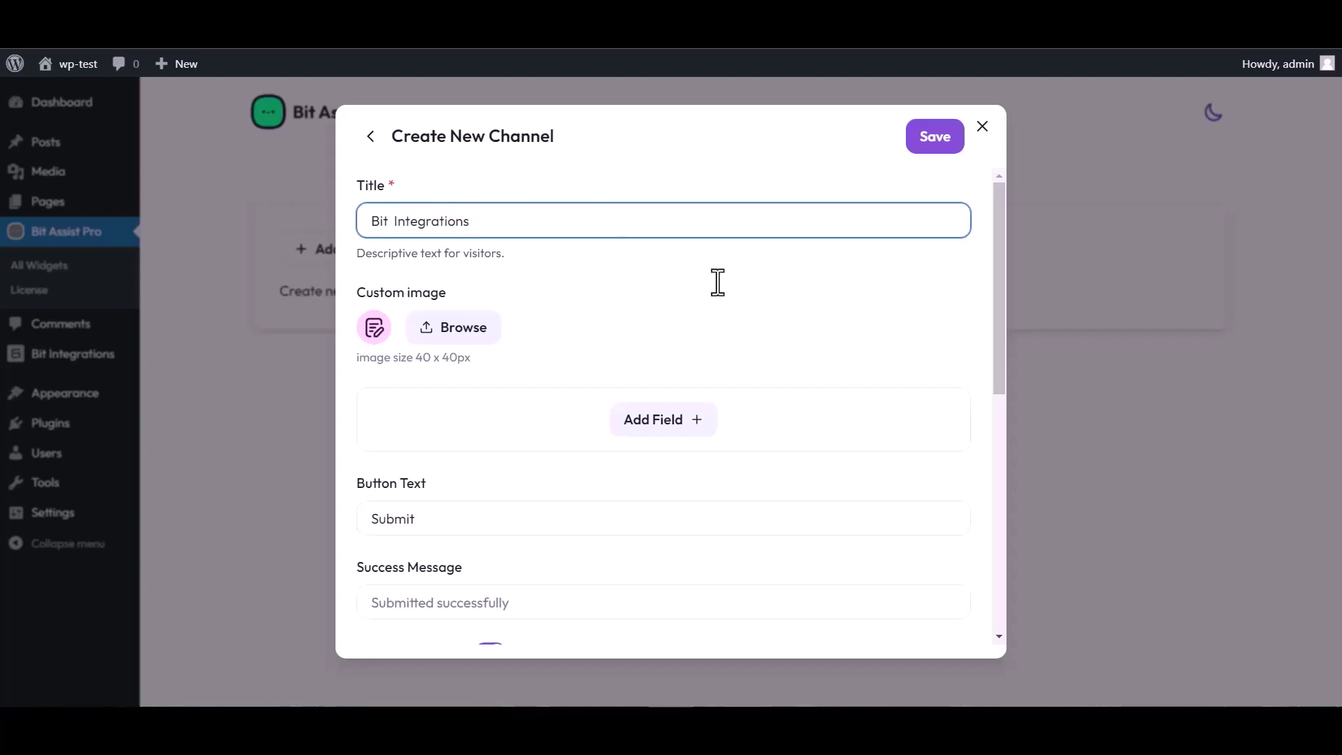
Add Text, Email and Number fields to the form and relabel the Text field 'Name'.
click(668, 424)
click(580, 474)
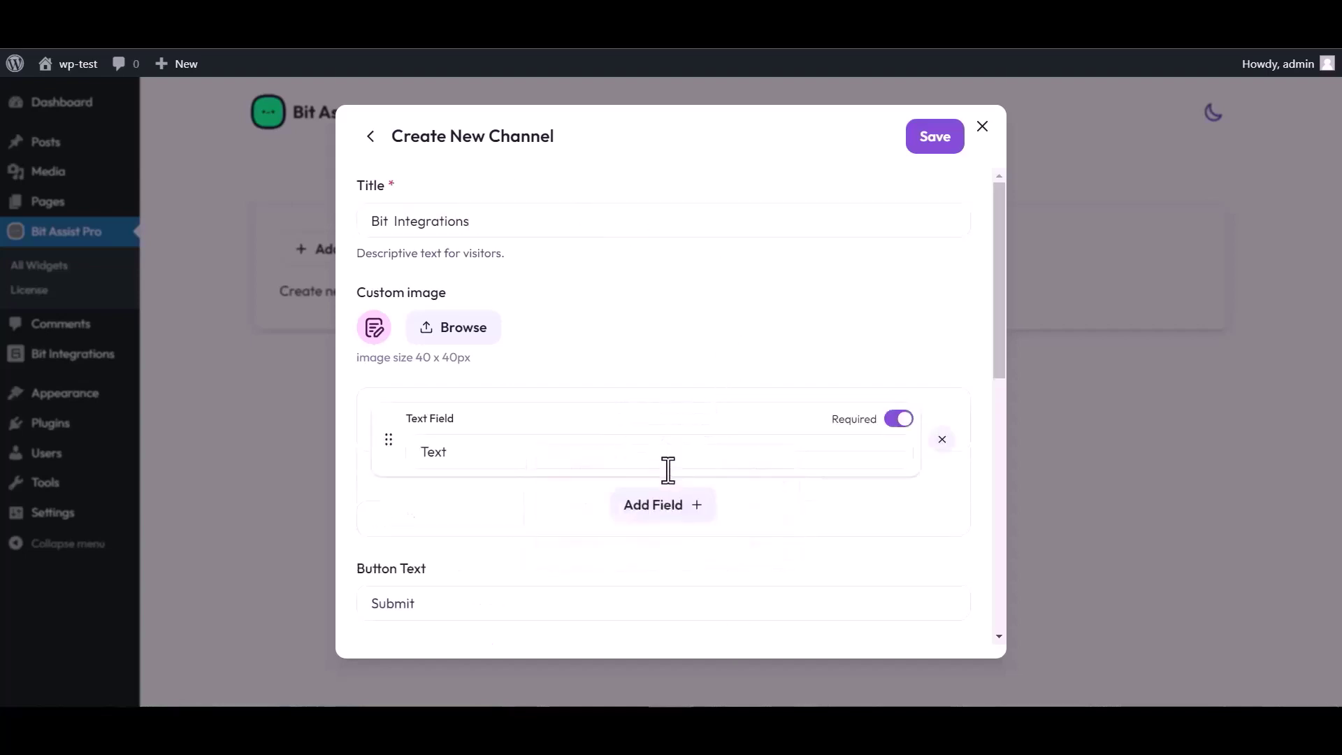
click(667, 515)
click(665, 558)
click(667, 592)
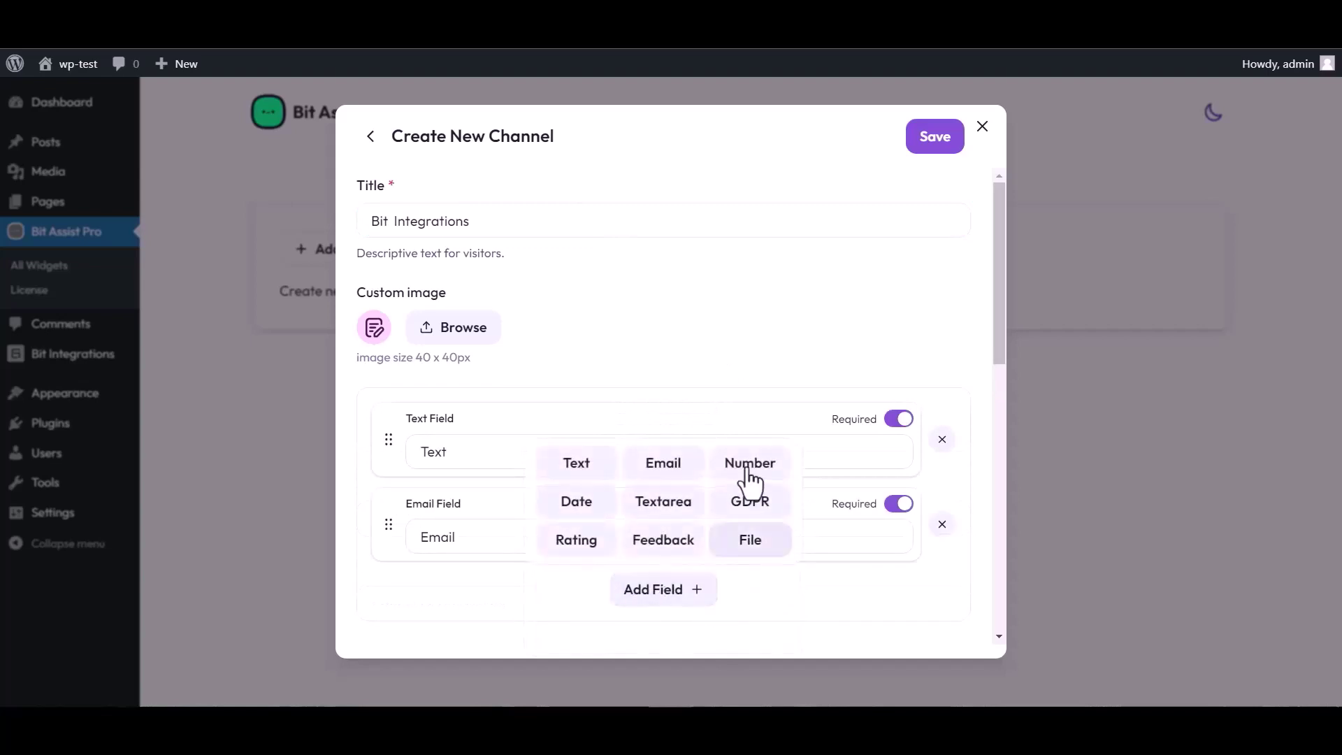
click(750, 467)
scroll(638, 494, down, 3)
scroll(605, 339, up, 3)
scroll(473, 435, up, 1)
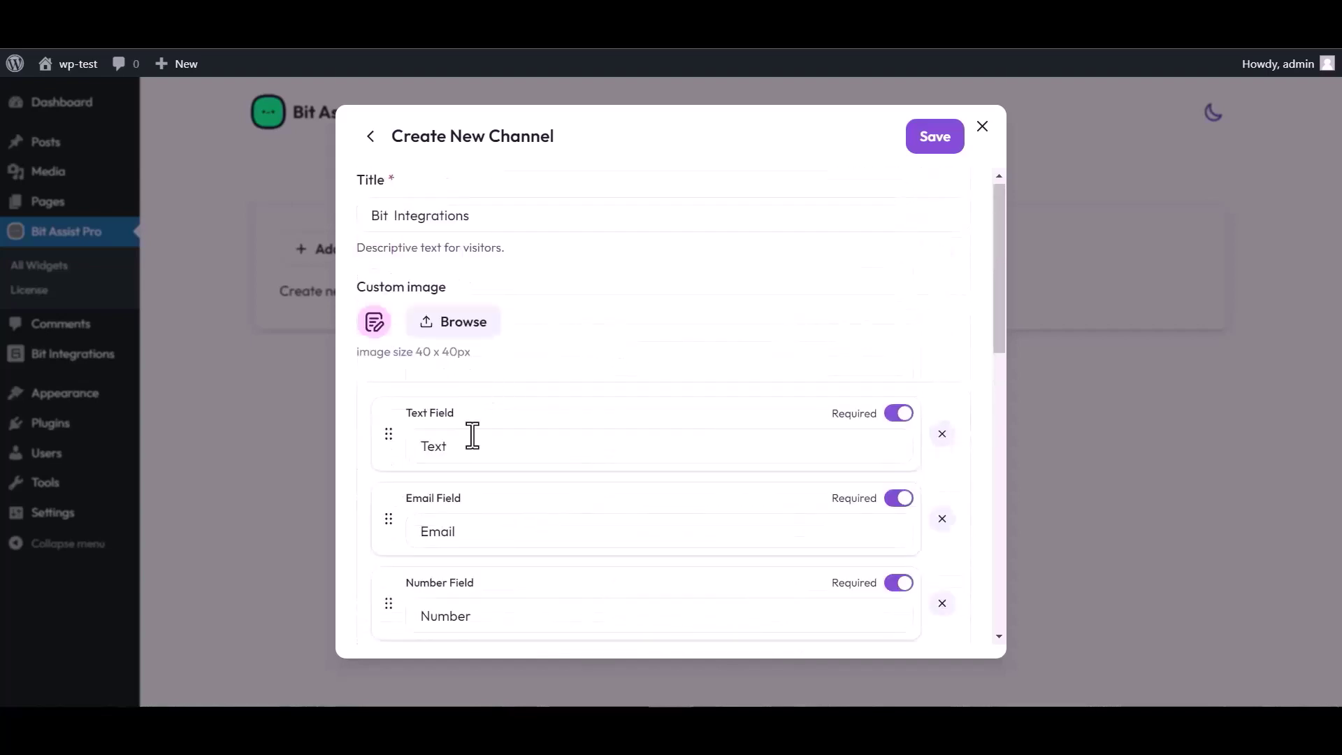
double_click(458, 447)
text(Na)
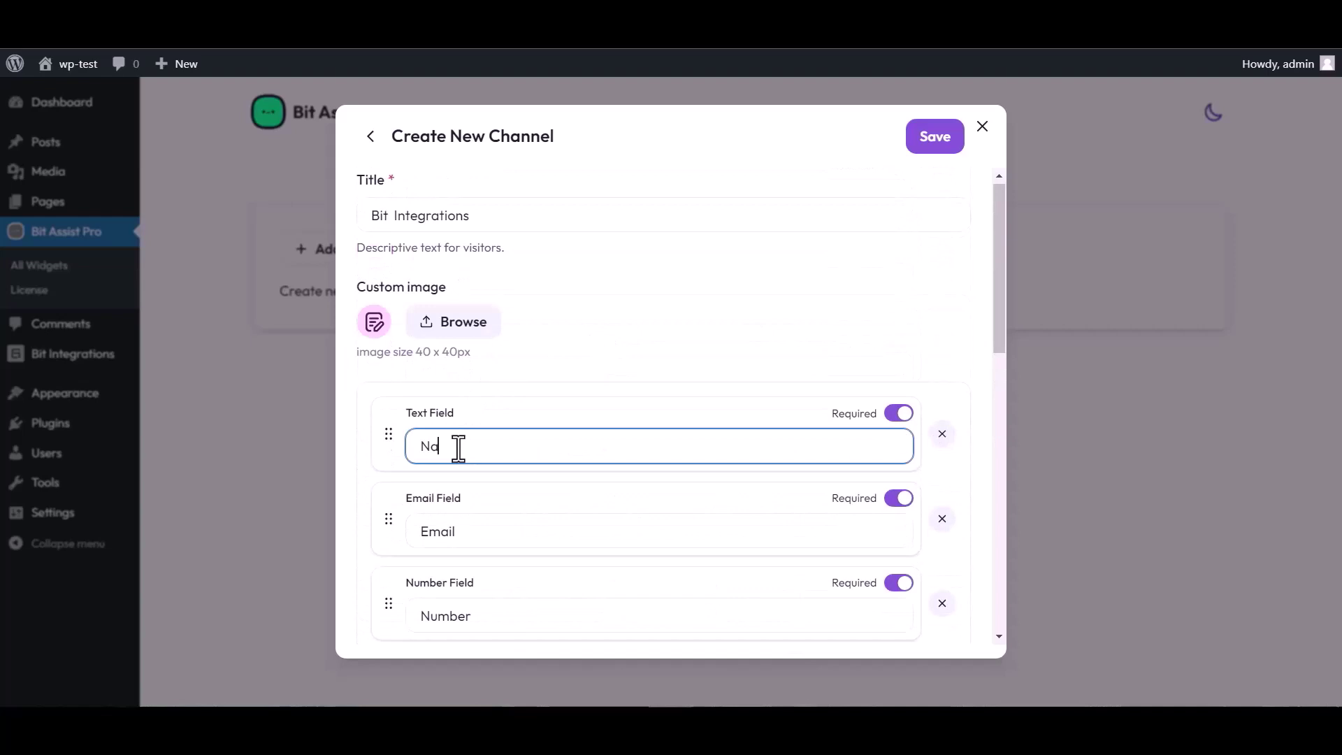
text(me)
scroll(734, 378, down, 3)
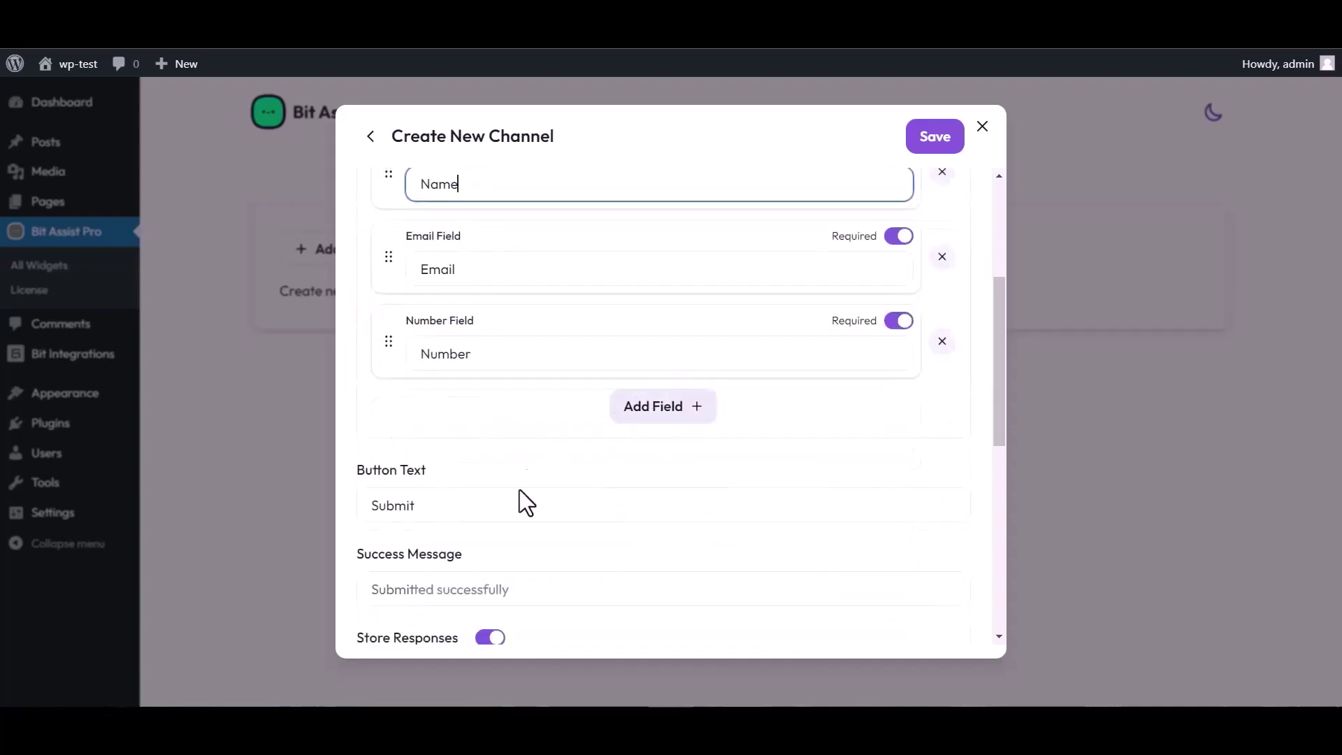
scroll(518, 572, down, 3)
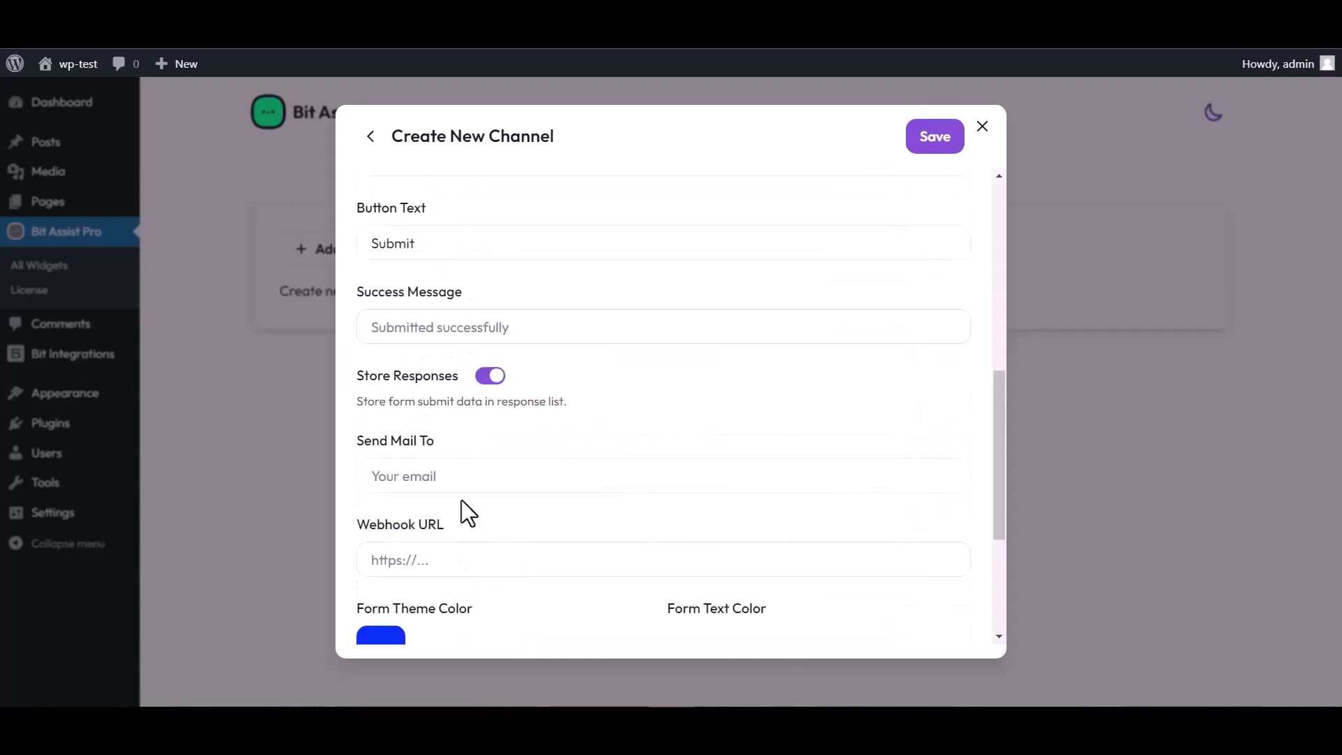
Paste the Bit Integrations webhook URL into Webhook URL and save the channel.
click(426, 562)
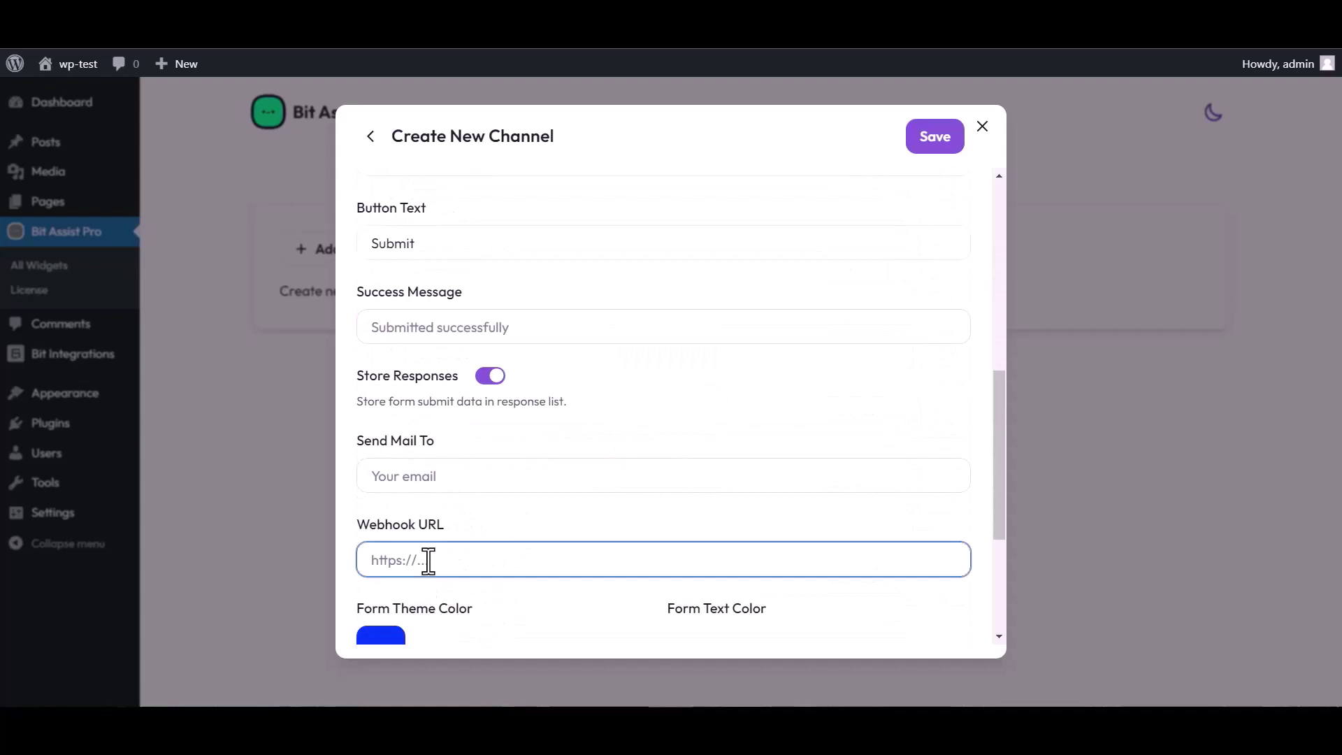
key(ctrl+v)
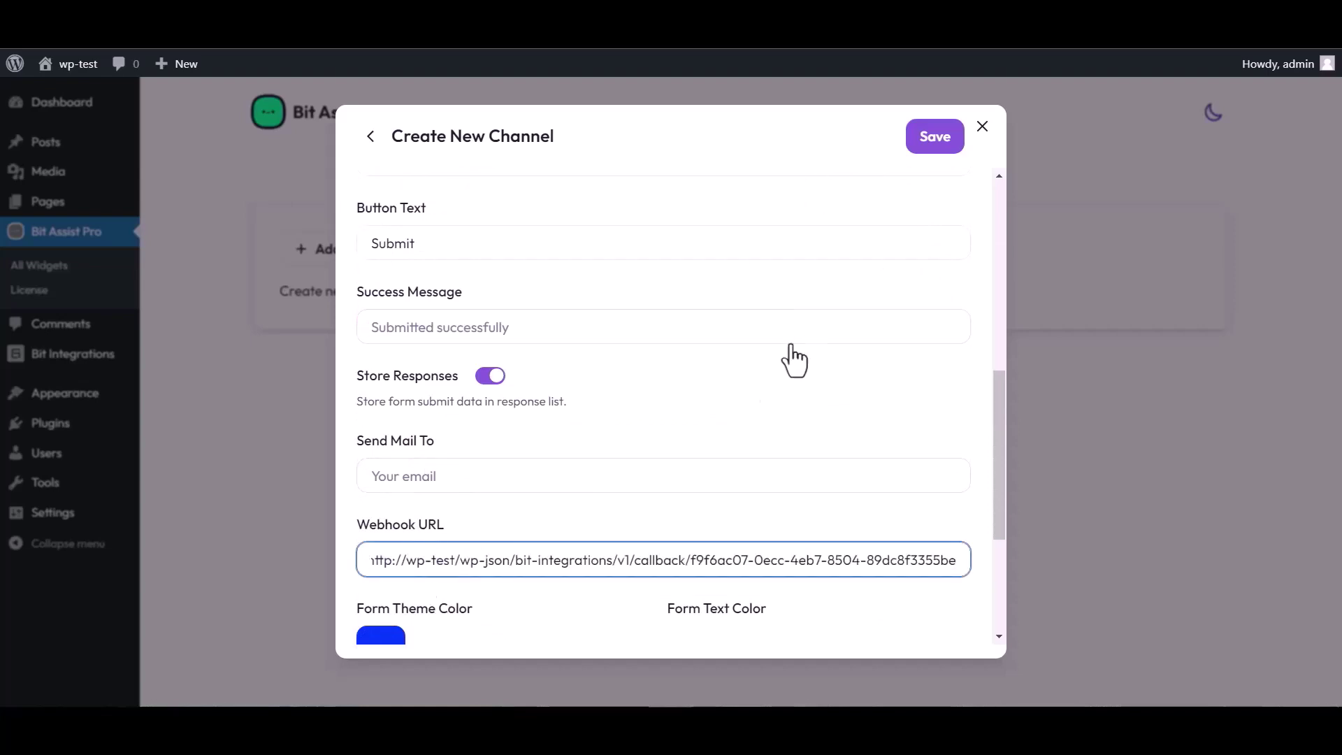
click(933, 147)
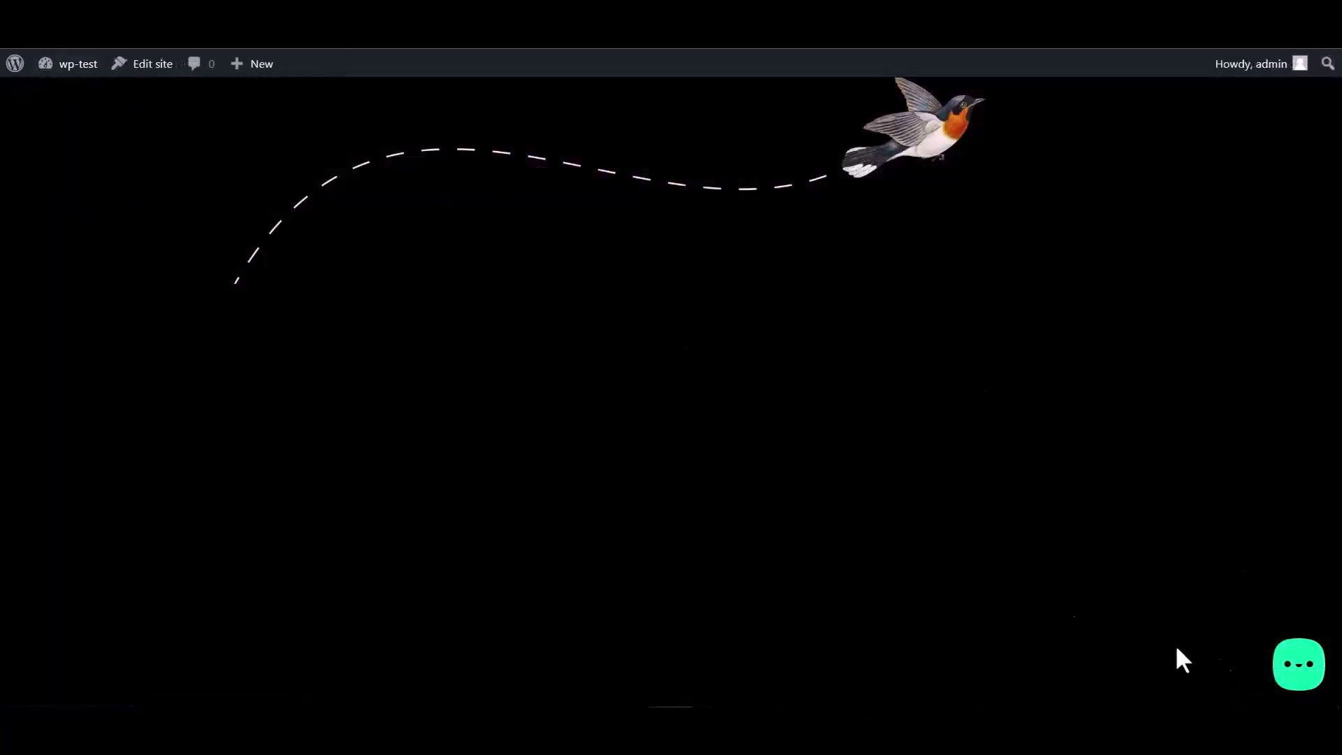
Open the chat widget's Bit Integrations contact form on the site.
click(1298, 671)
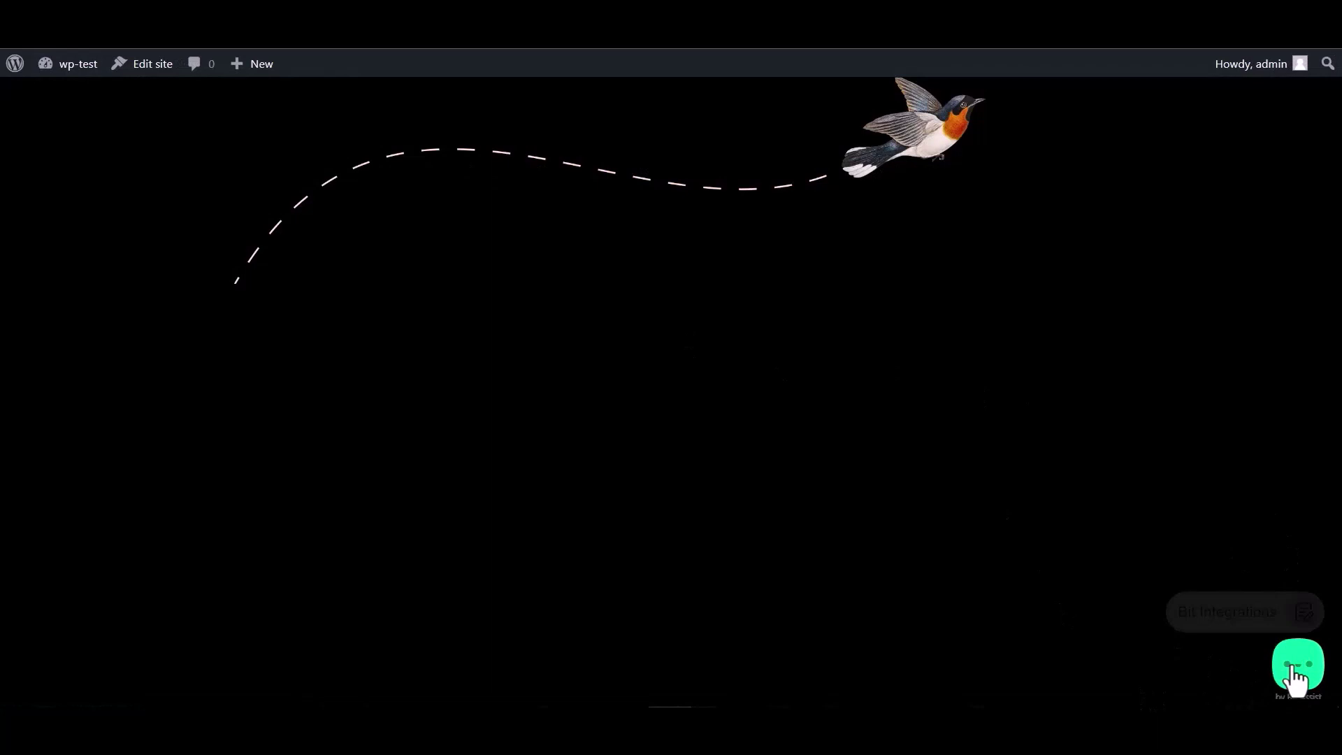
click(1222, 606)
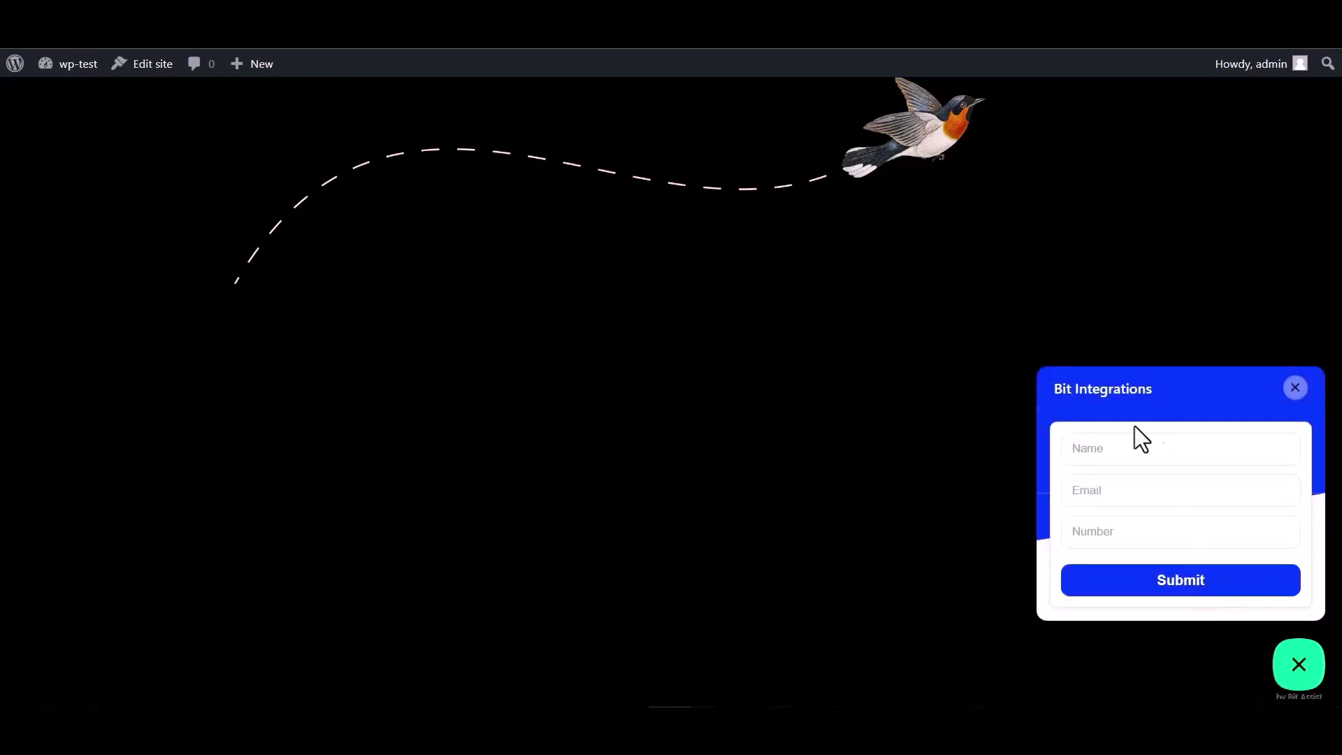
click(1126, 448)
click(1116, 534)
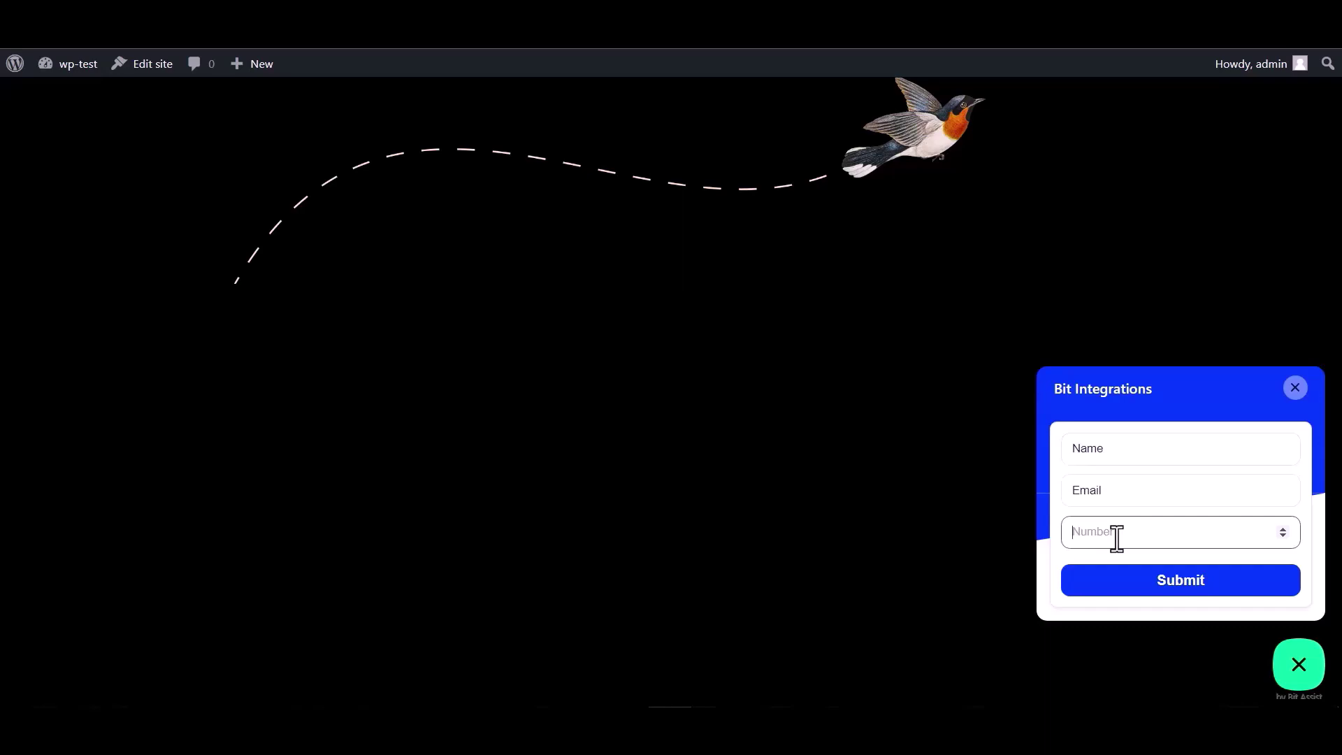
double_click(1107, 448)
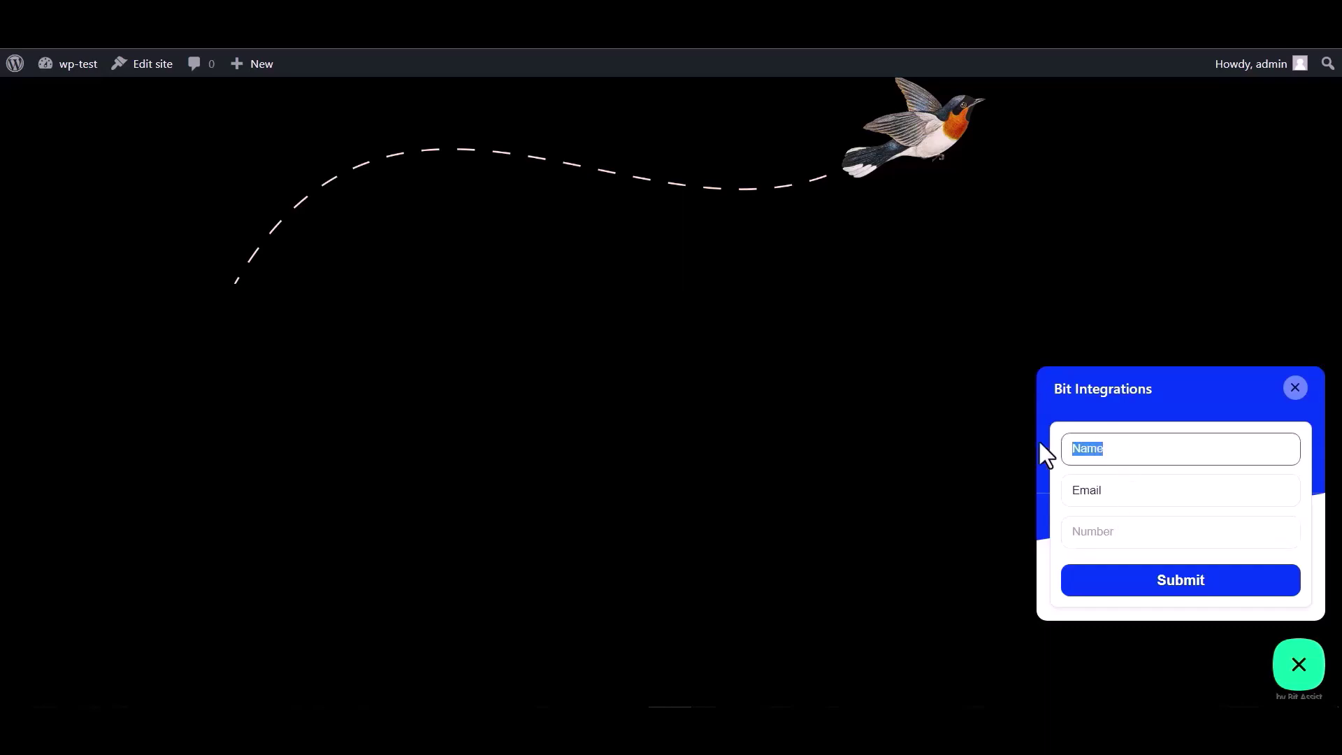
click(1117, 486)
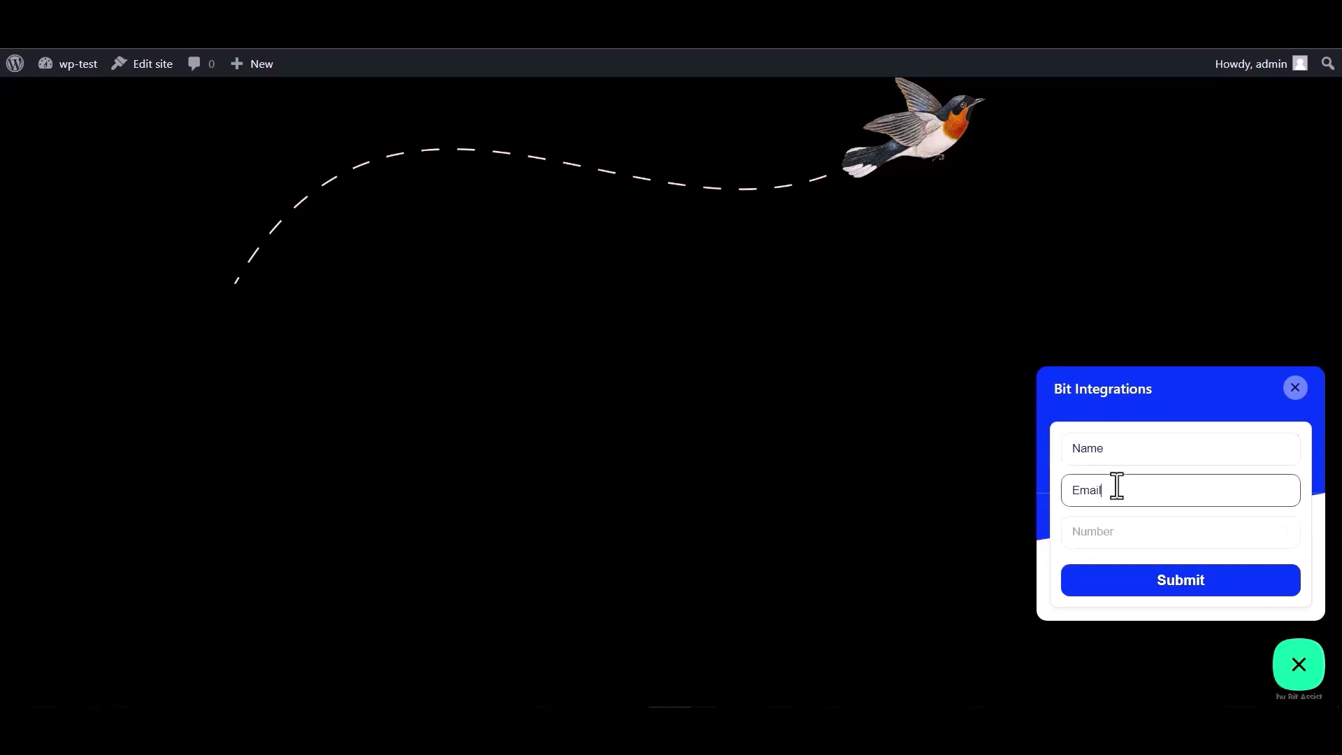
drag(1116, 485, 1017, 485)
click(1115, 493)
click(1120, 487)
text(.com)
click(1091, 533)
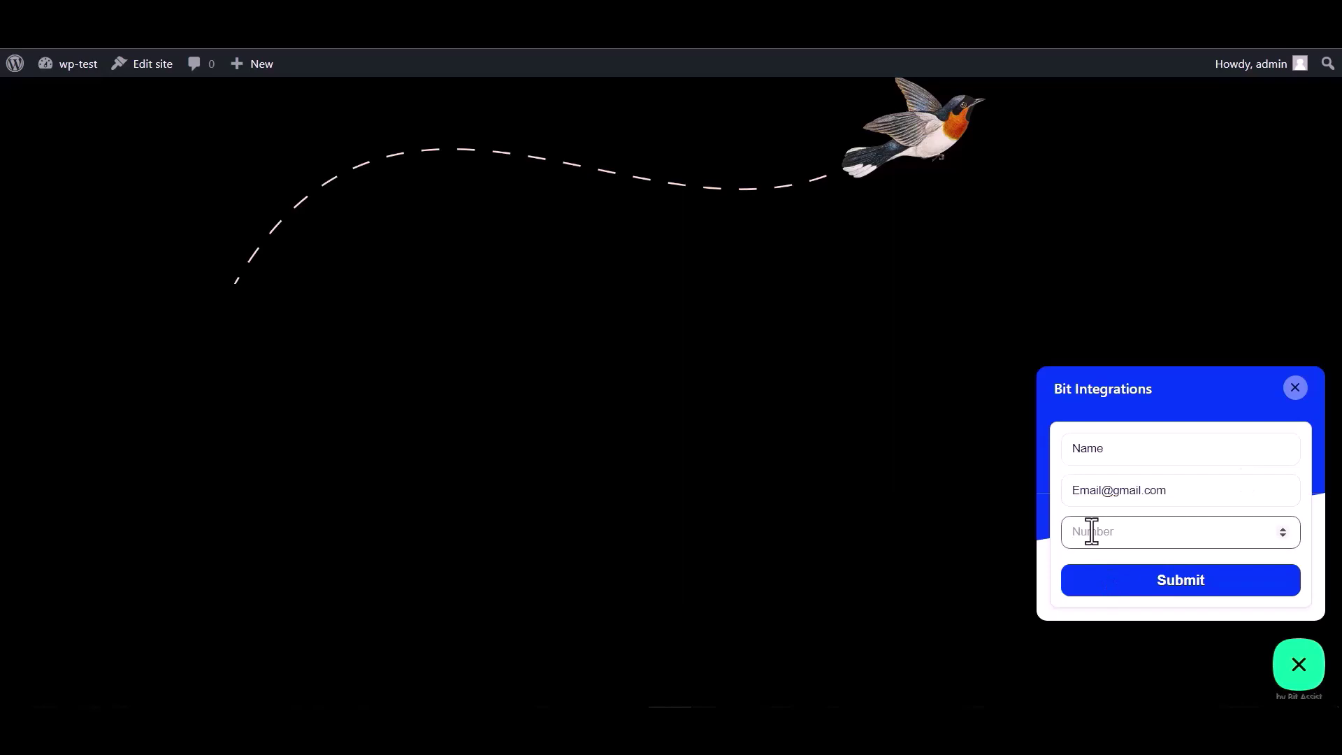
text(000000)
click(1177, 588)
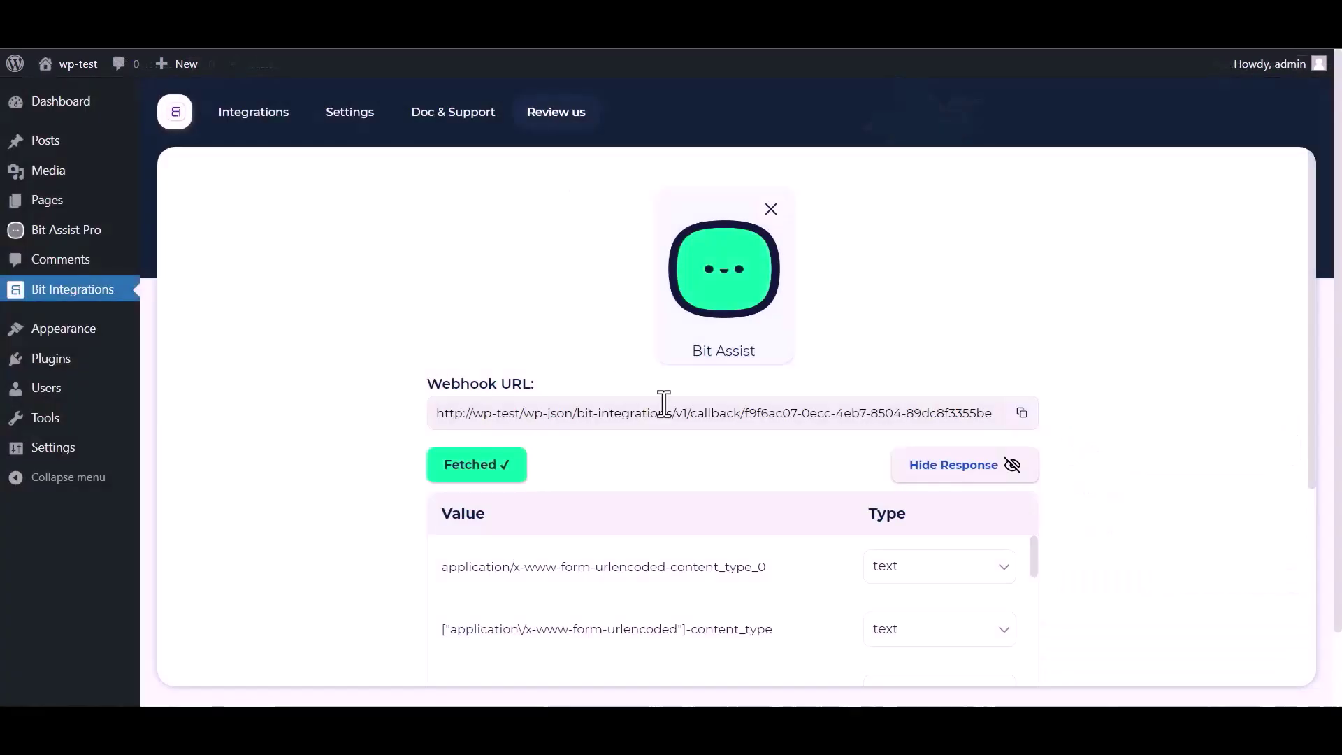
scroll(734, 442, down, 2)
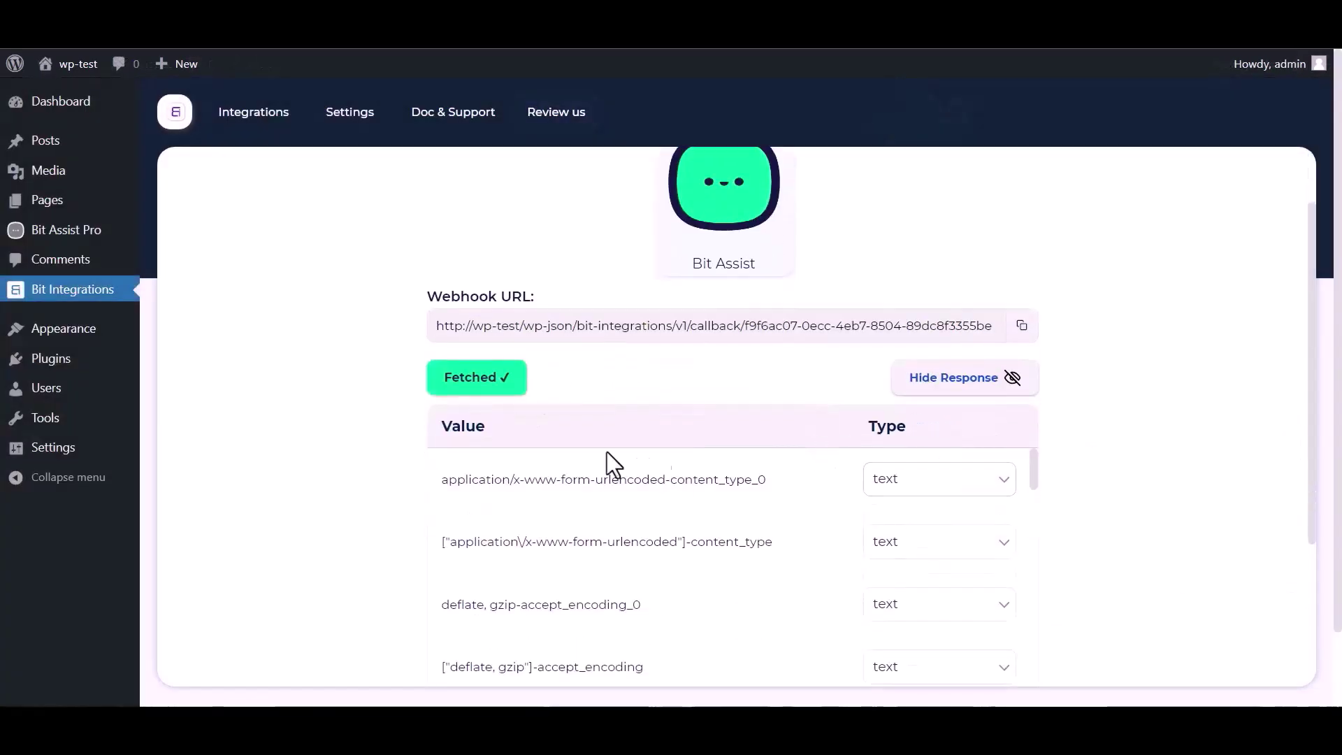
scroll(629, 537, down, 3)
scroll(557, 542, down, 3)
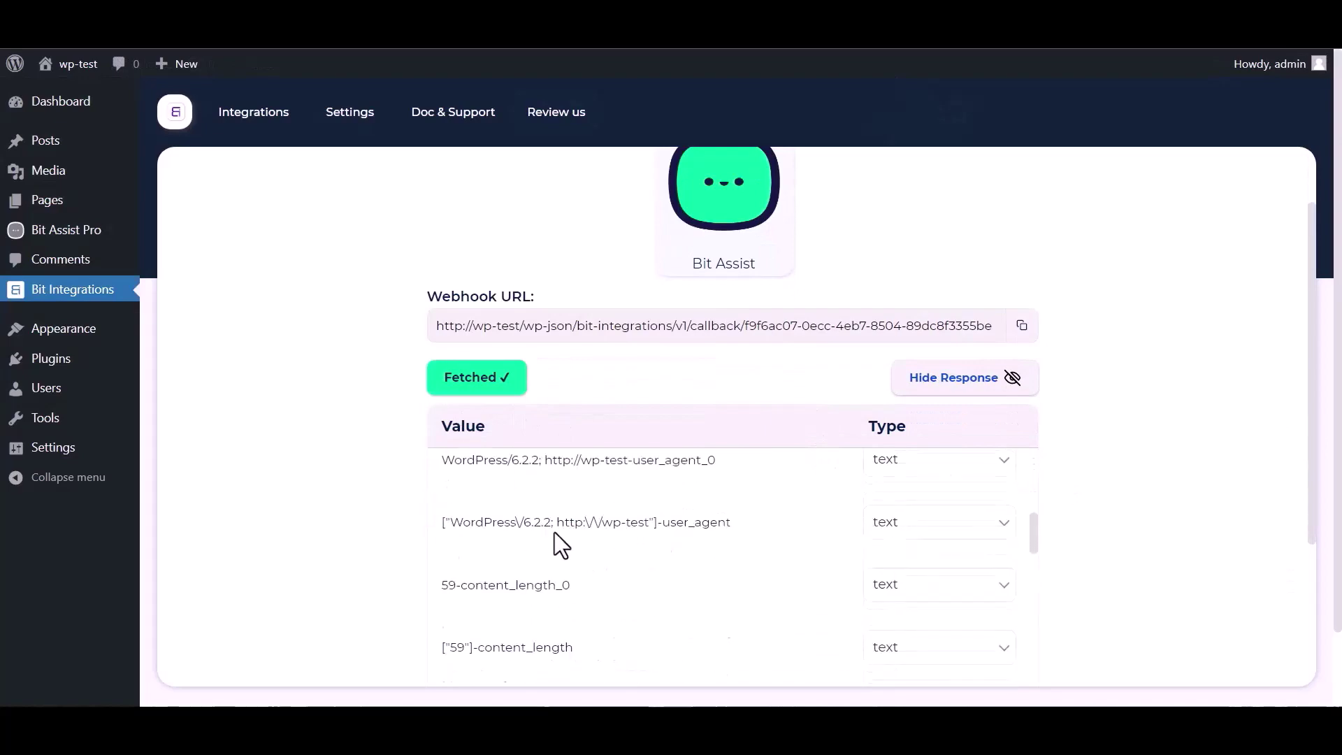
scroll(367, 555, down, 5)
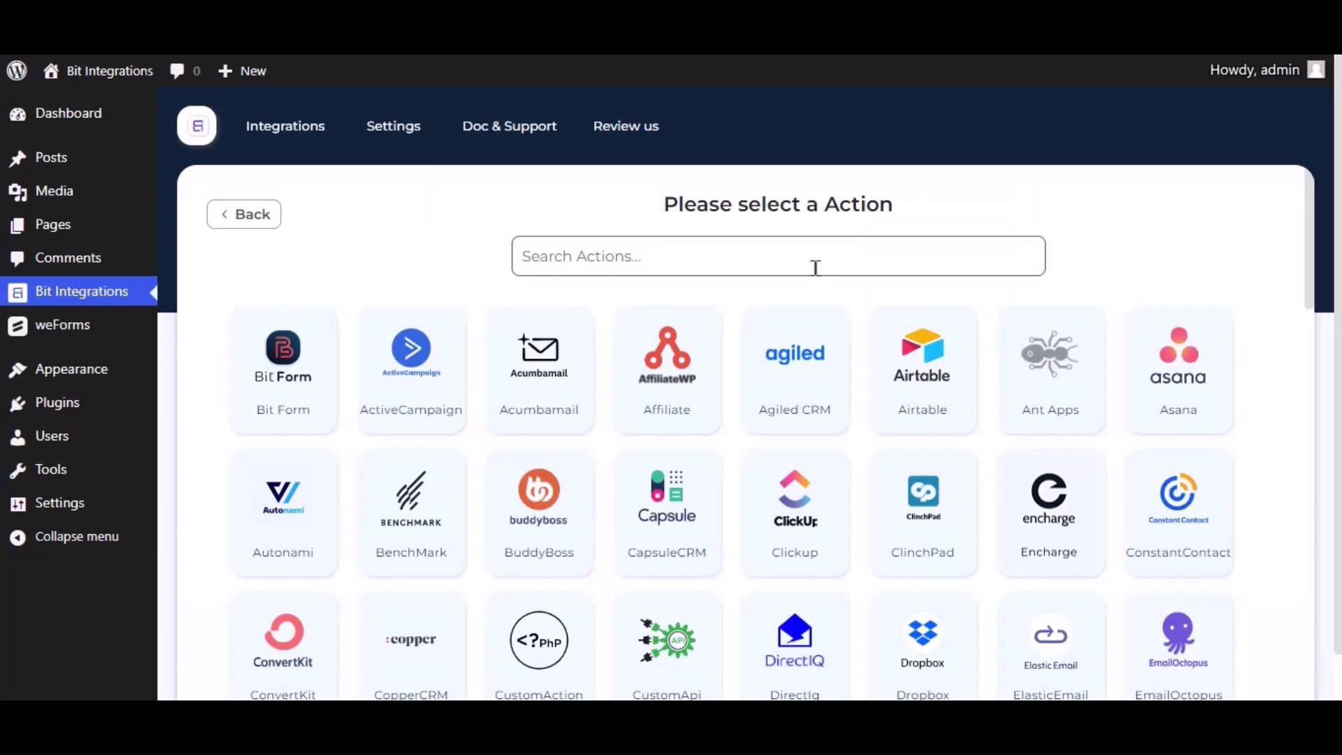
Search actions for 'mailjet', choose Mailjet, and select the Integration Name text.
click(815, 268)
text(mail)
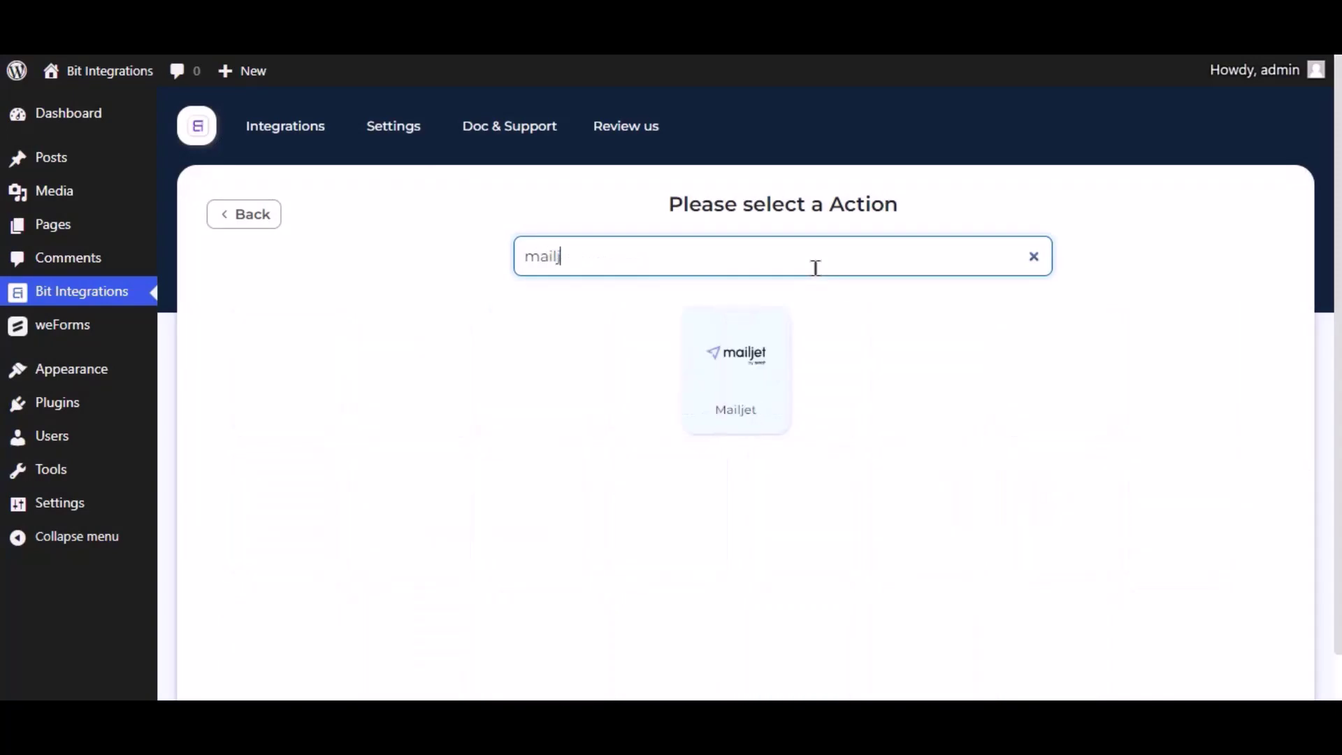
text(jet)
click(769, 369)
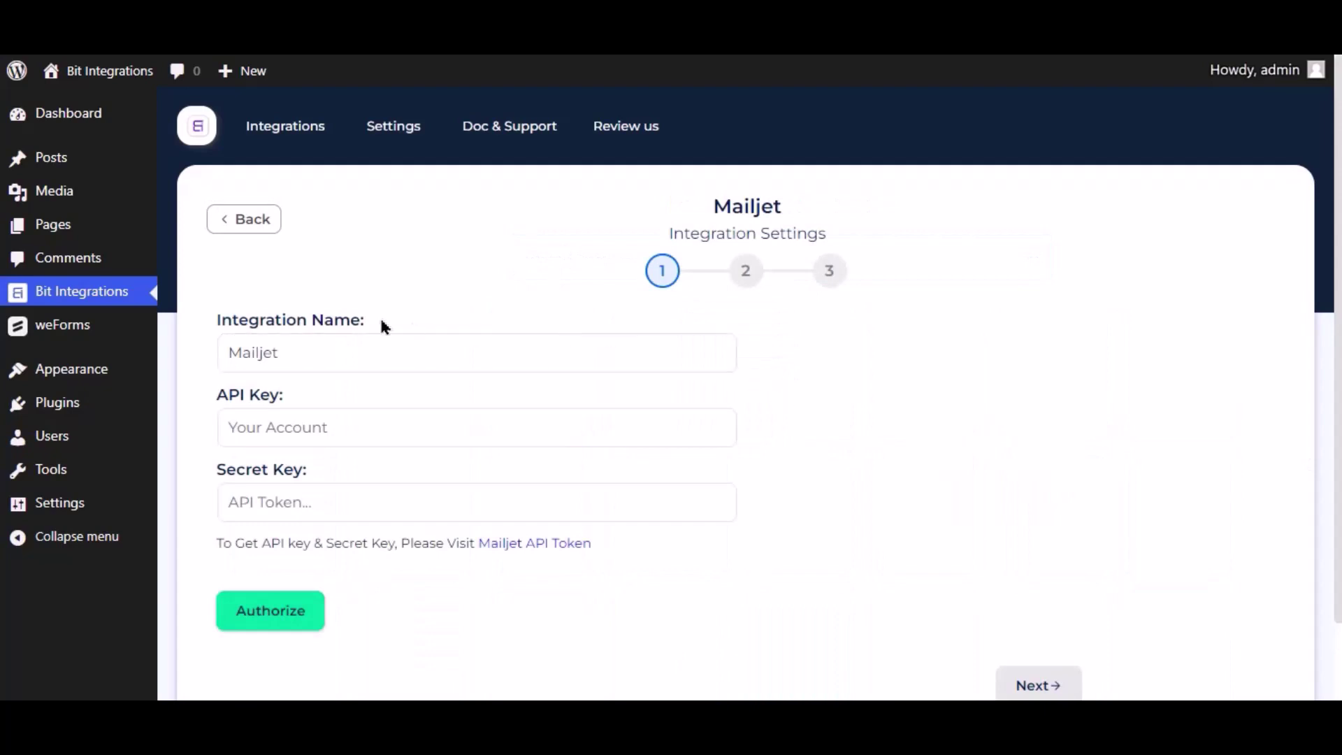
click(363, 342)
key(ctrl+a)
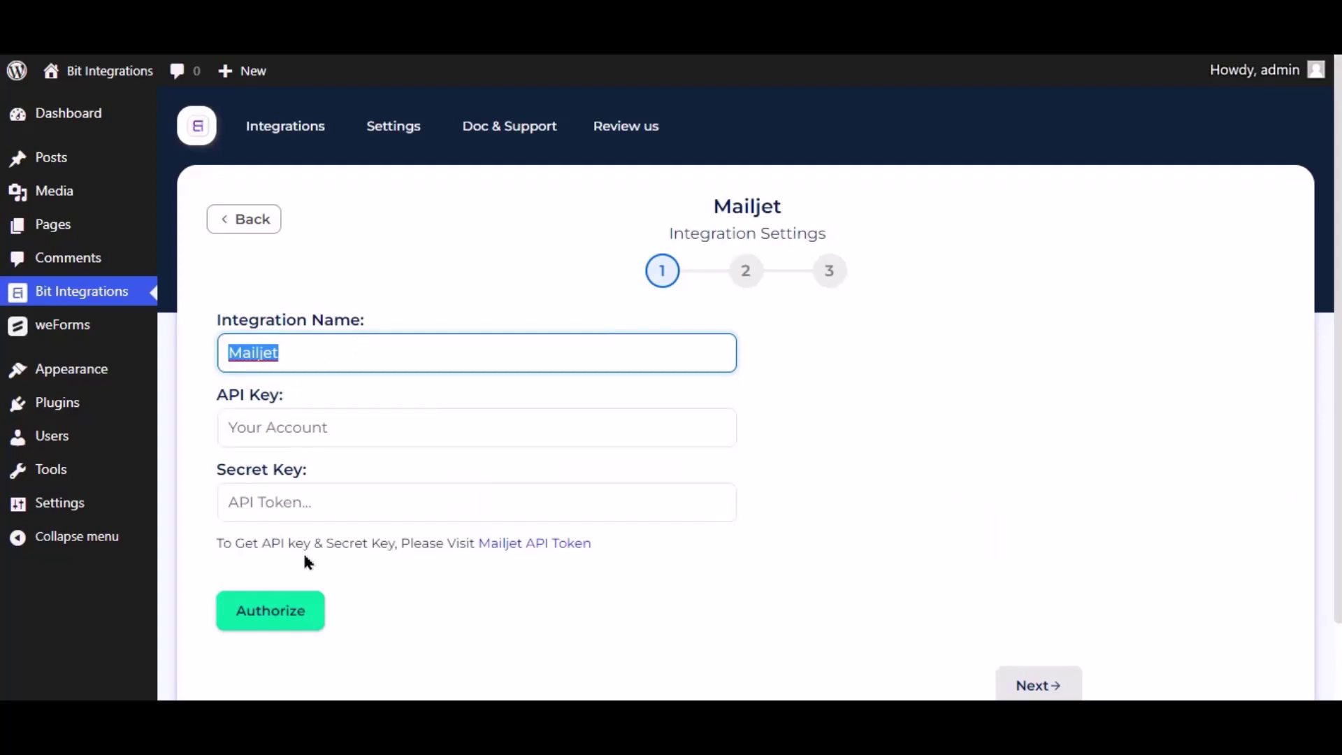
Copy the primary Mailjet API key into the API Key field.
click(532, 543)
double_click(565, 436)
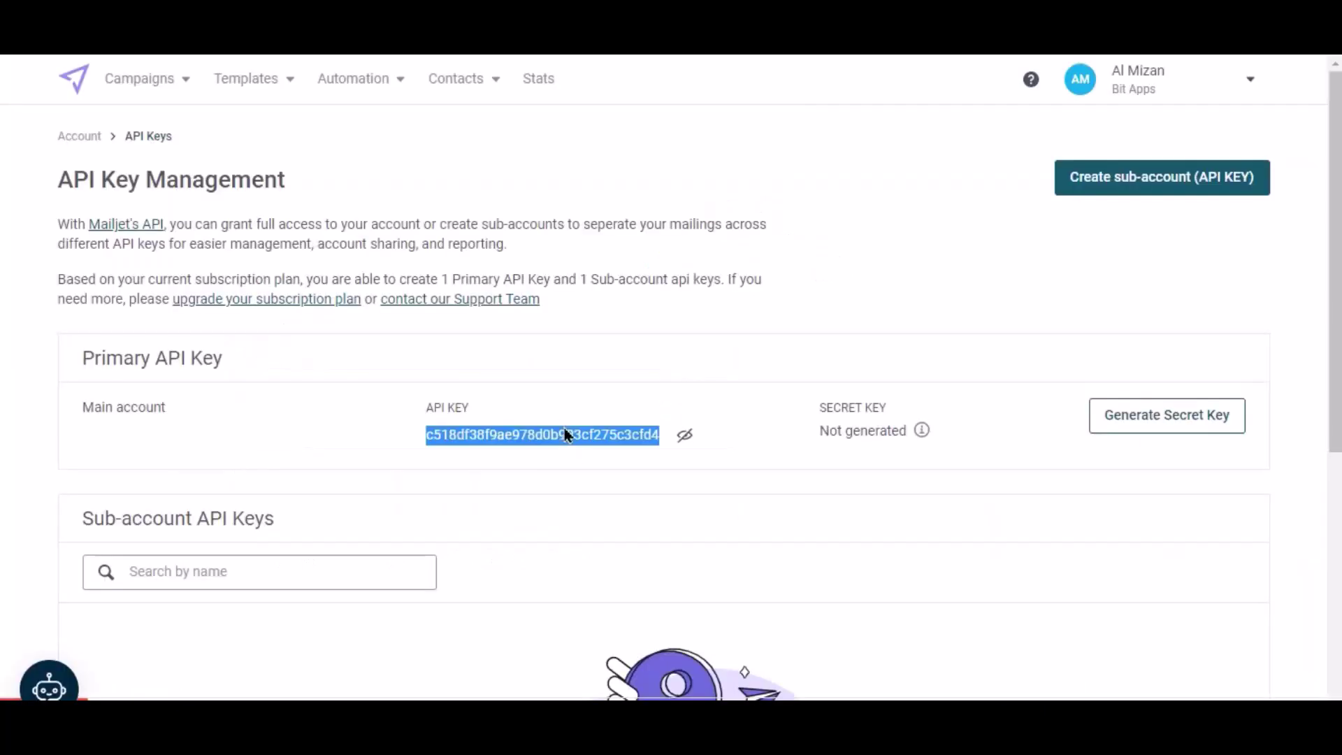
click(364, 438)
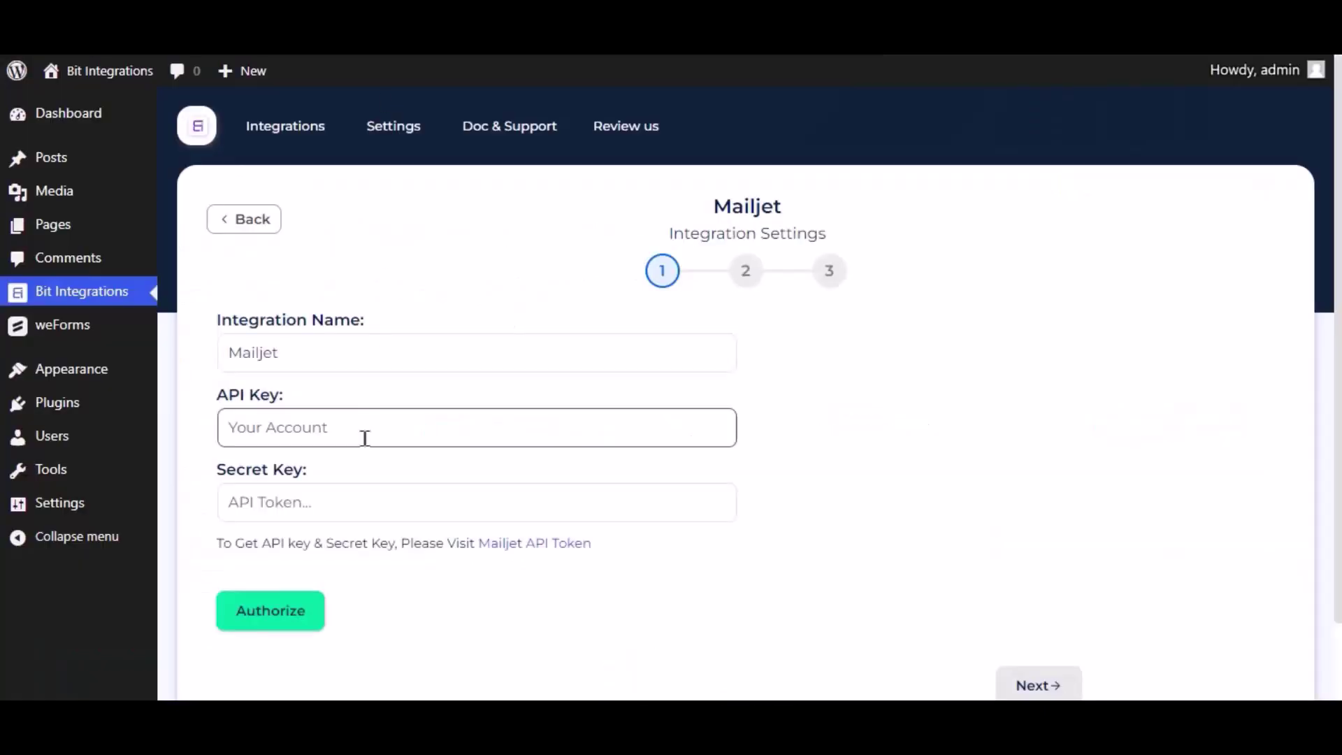
key(ctrl+v)
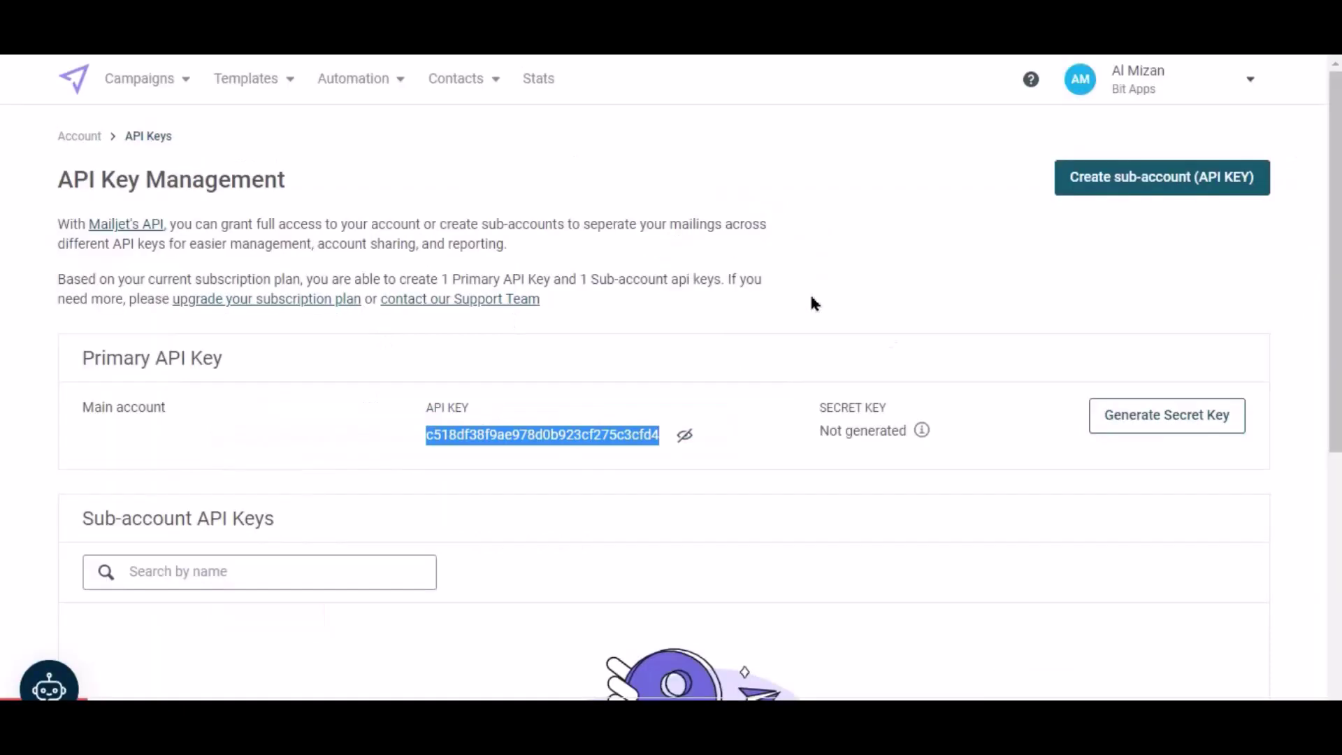
Generate and paste a Mailjet secret key, authorize, and continue to list selection.
click(1160, 439)
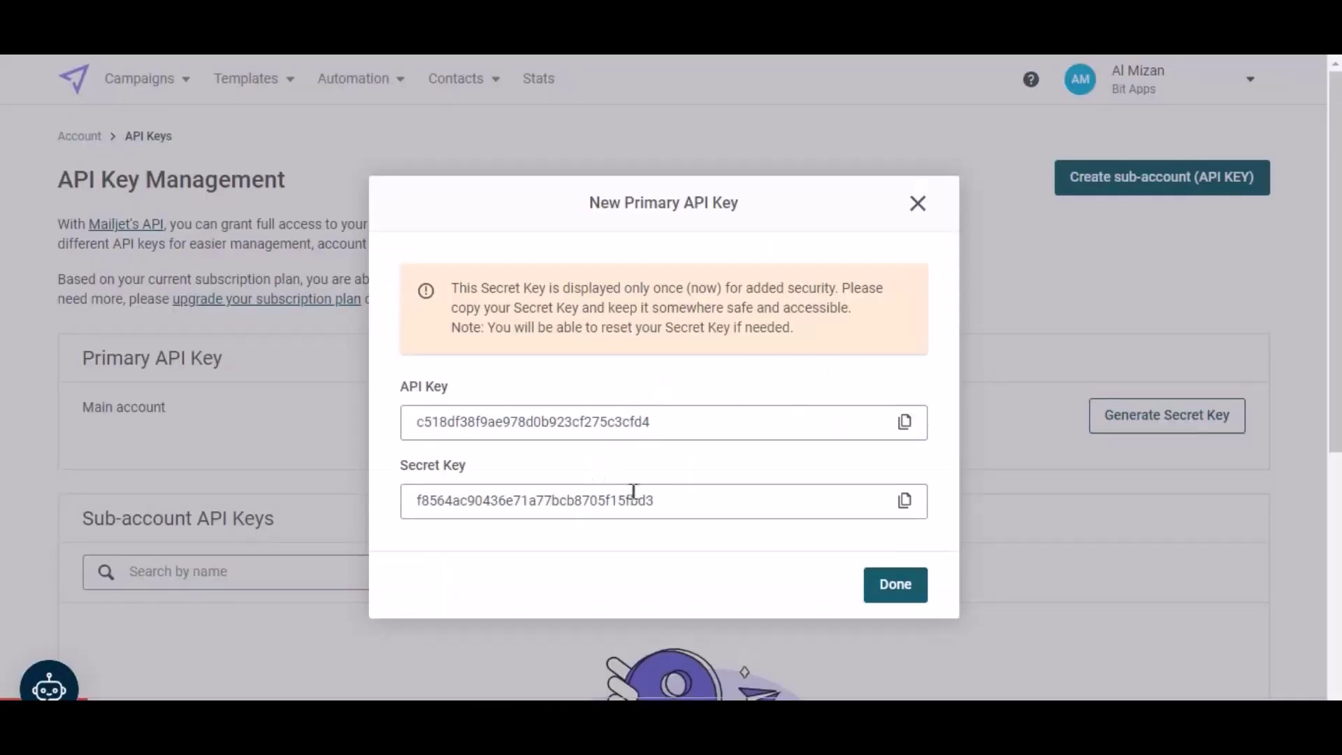
click(905, 502)
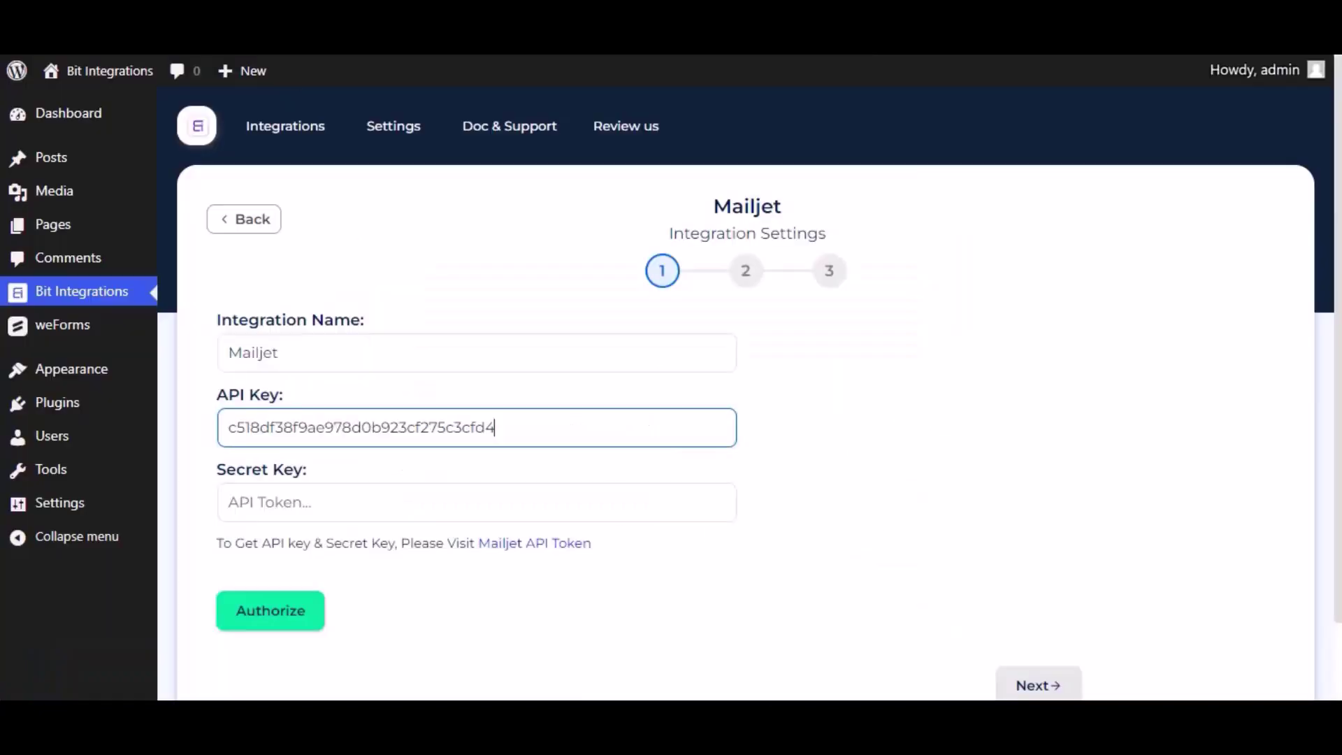
click(440, 503)
key(ctrl+v)
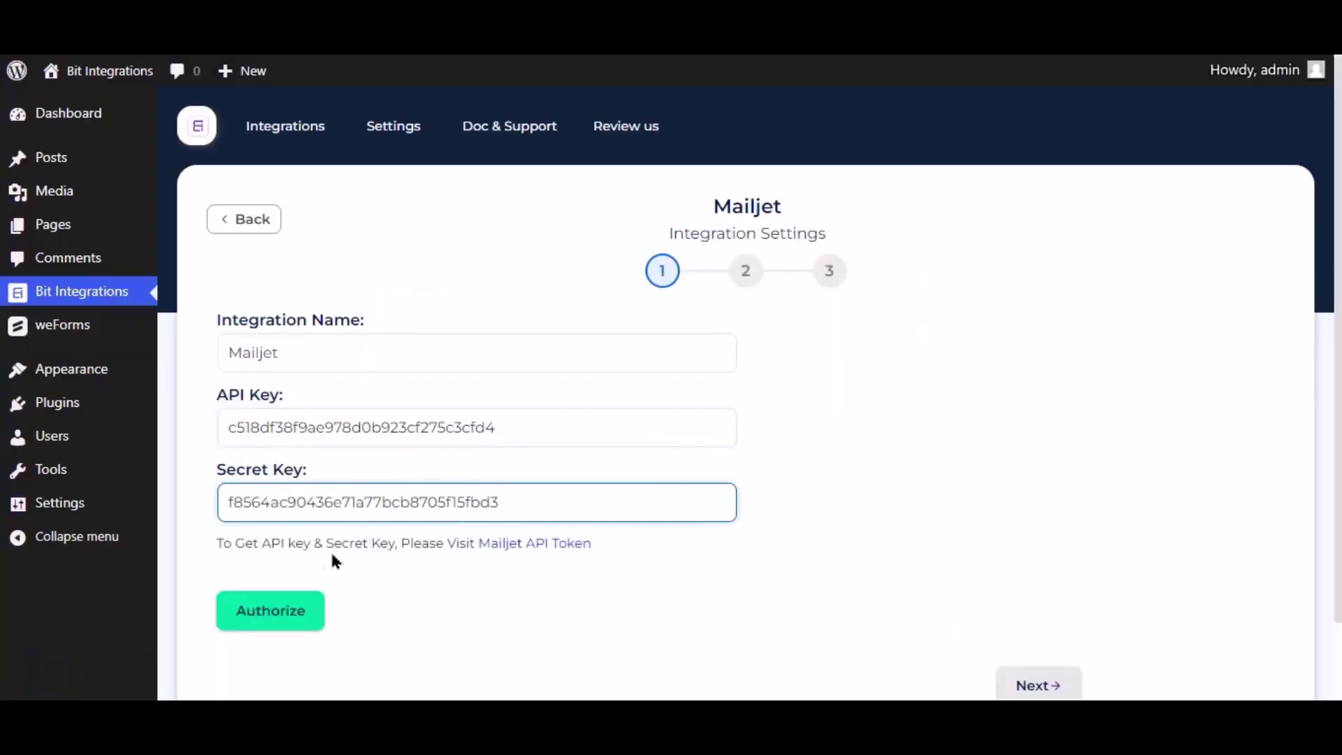
click(314, 613)
click(317, 611)
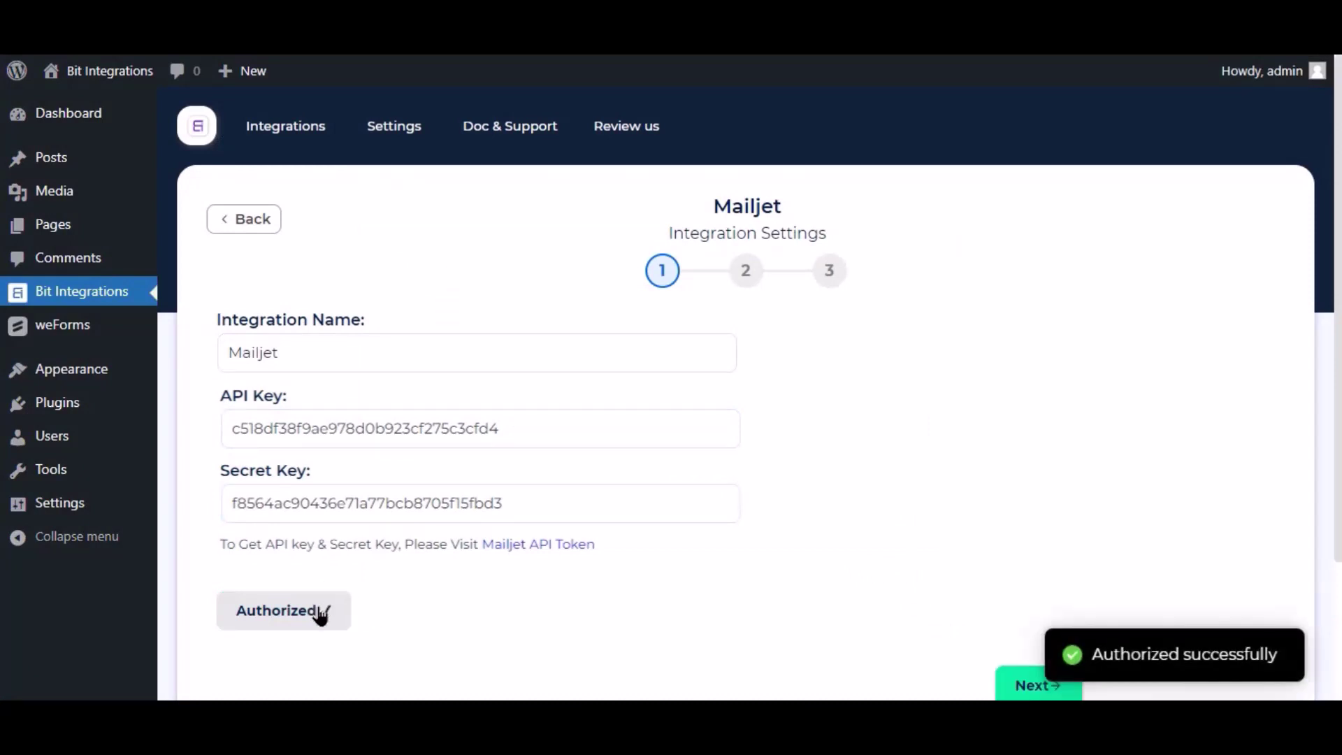
scroll(981, 577, down, 3)
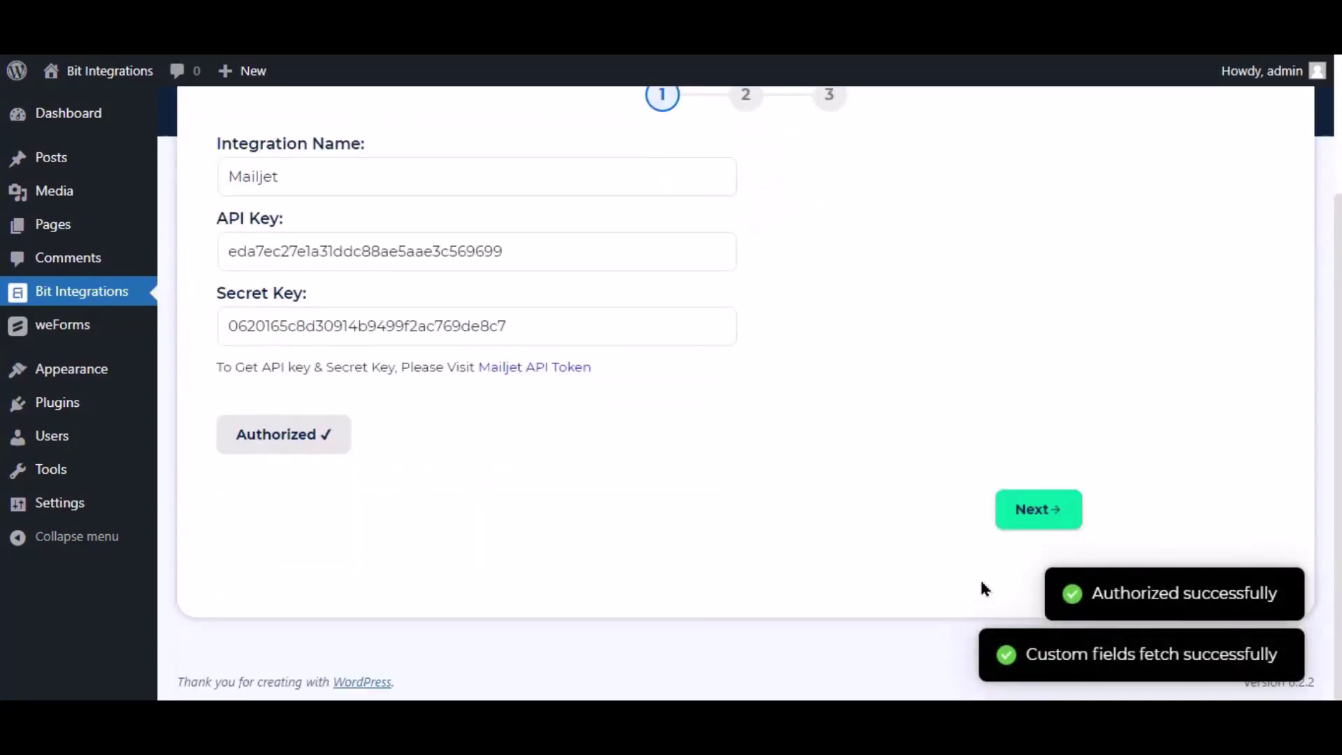
click(1037, 510)
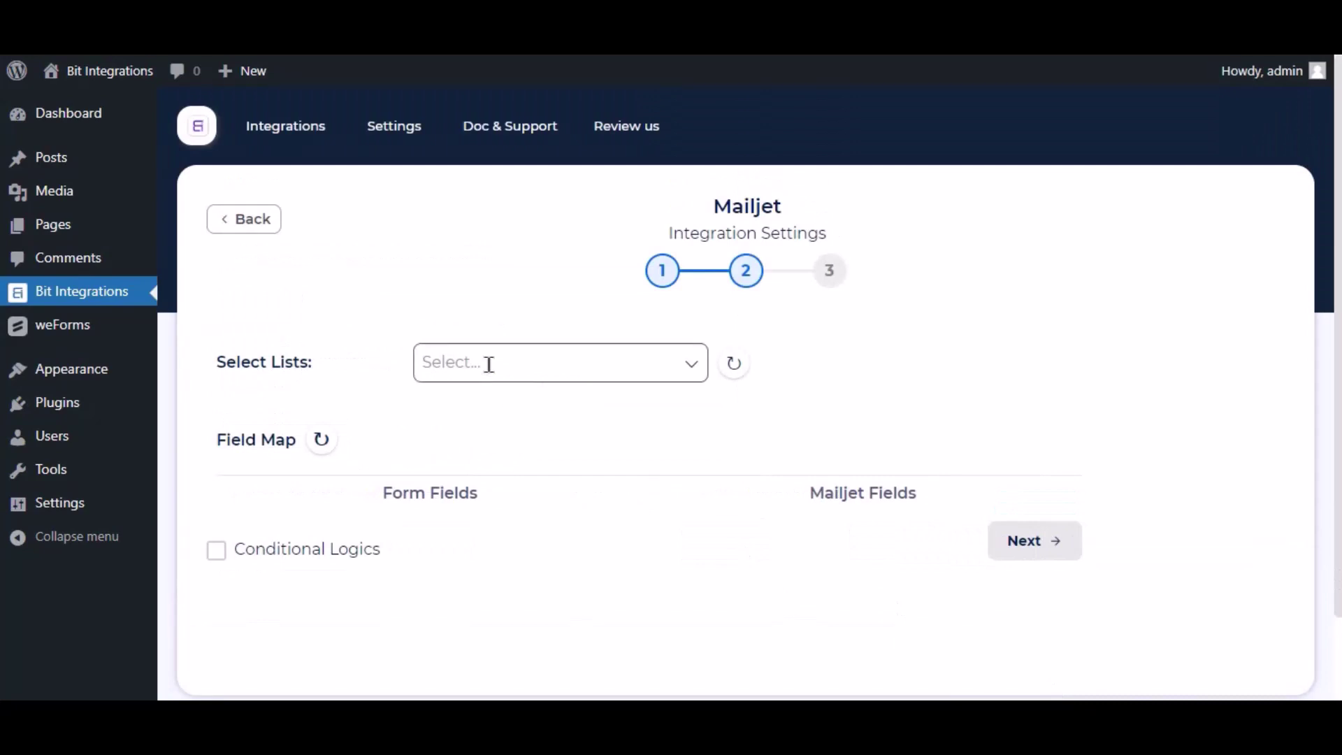
Select the Bit Integrations list and map Email Address→Email and Name→Firstname.
click(489, 364)
click(491, 443)
scroll(866, 400, down, 3)
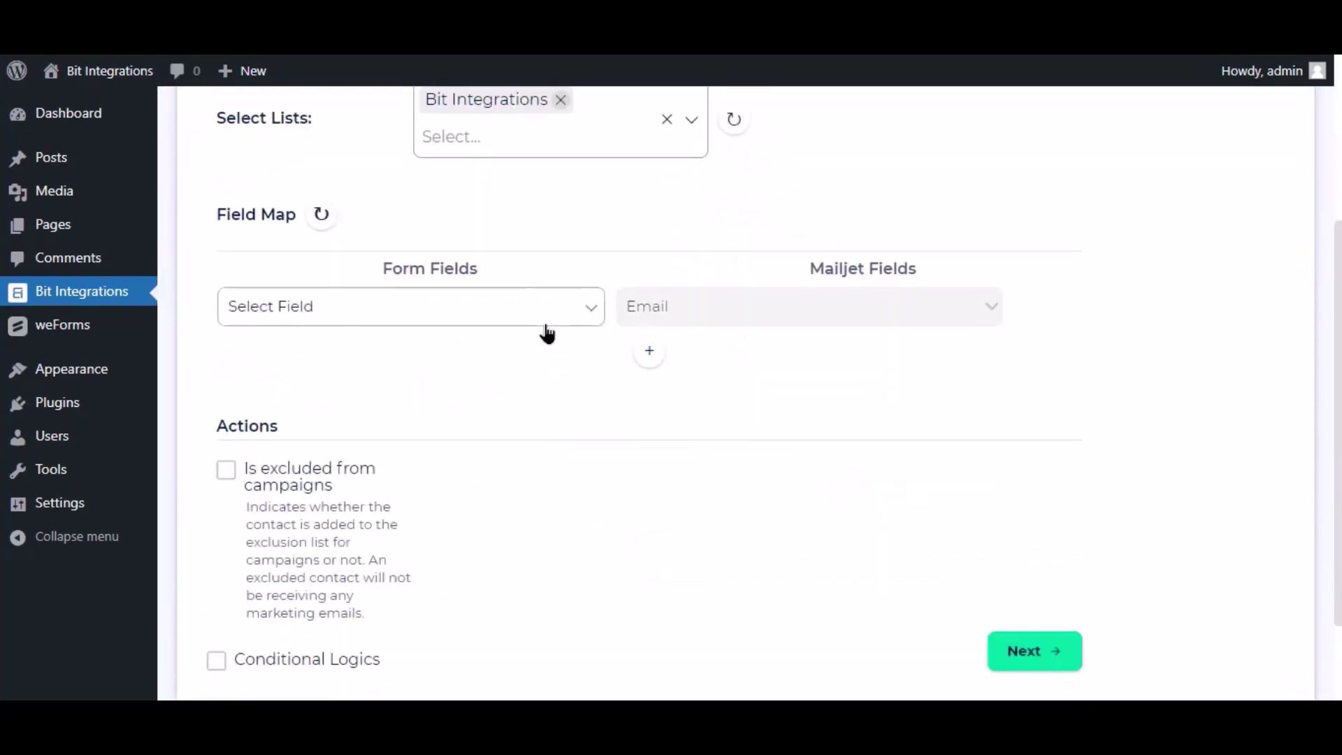
click(545, 319)
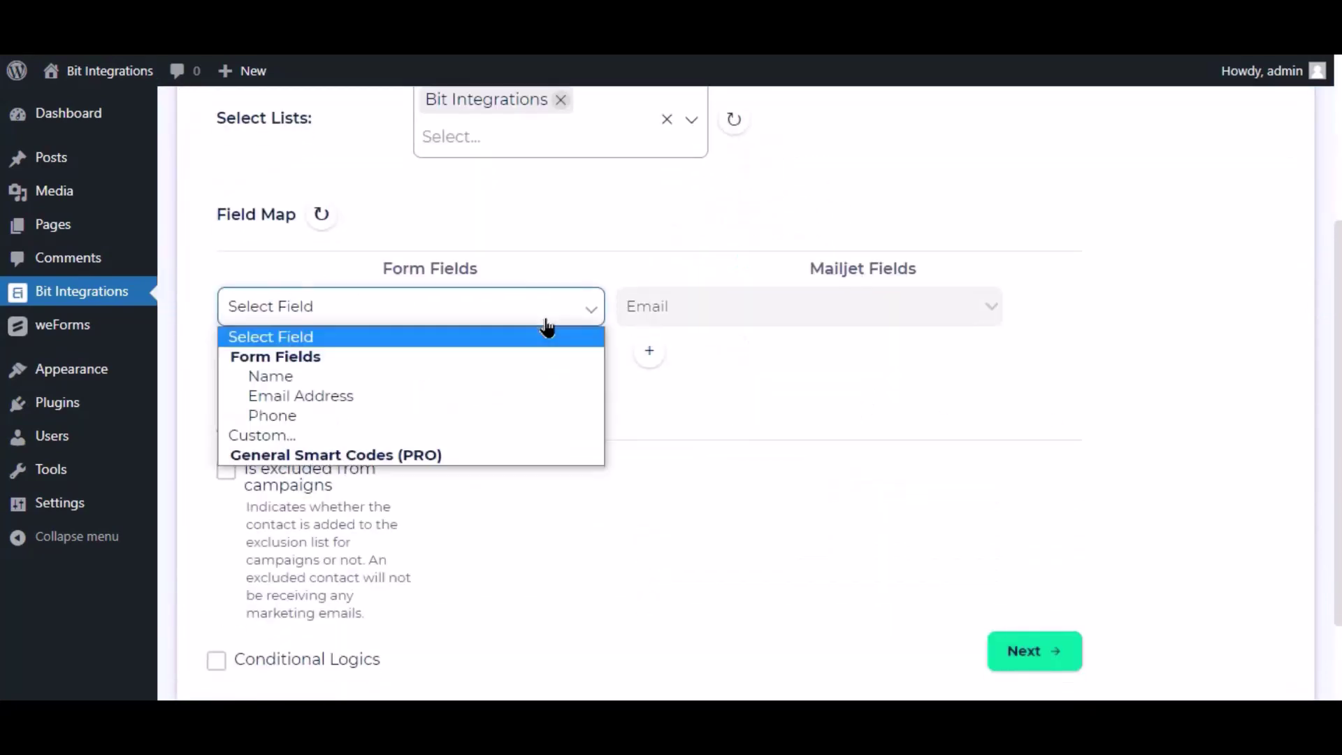
click(301, 395)
click(650, 353)
click(687, 362)
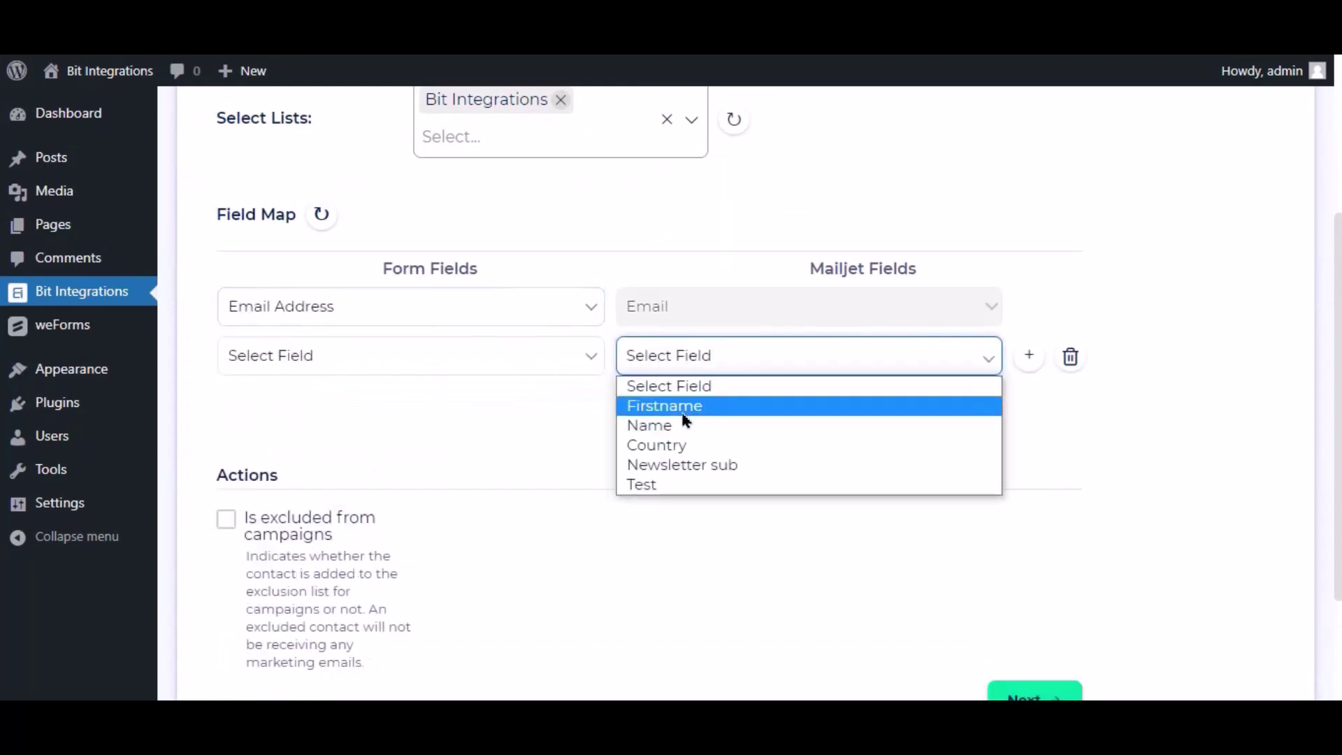
click(687, 406)
click(541, 355)
click(311, 426)
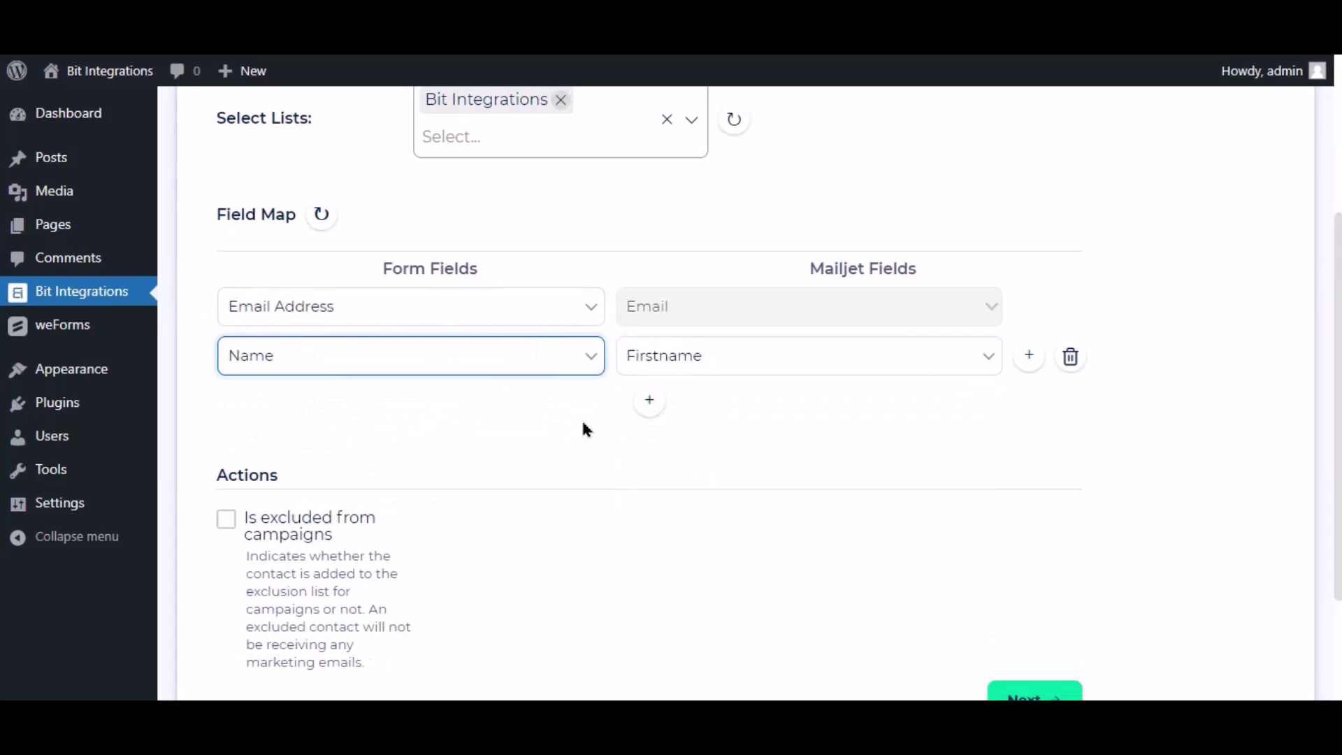
scroll(583, 429, down, 3)
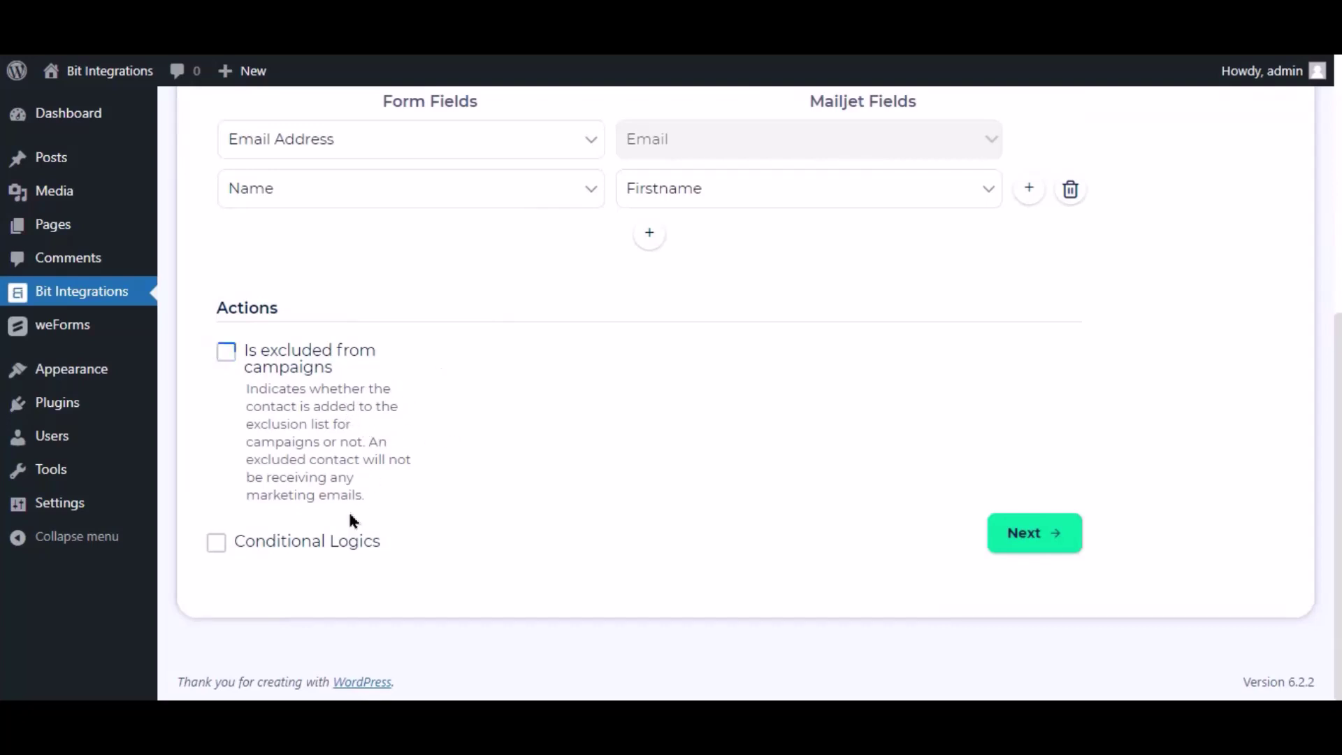
Toggle conditional logic on and back off, then finish and save the integration.
click(266, 554)
scroll(377, 560, down, 2)
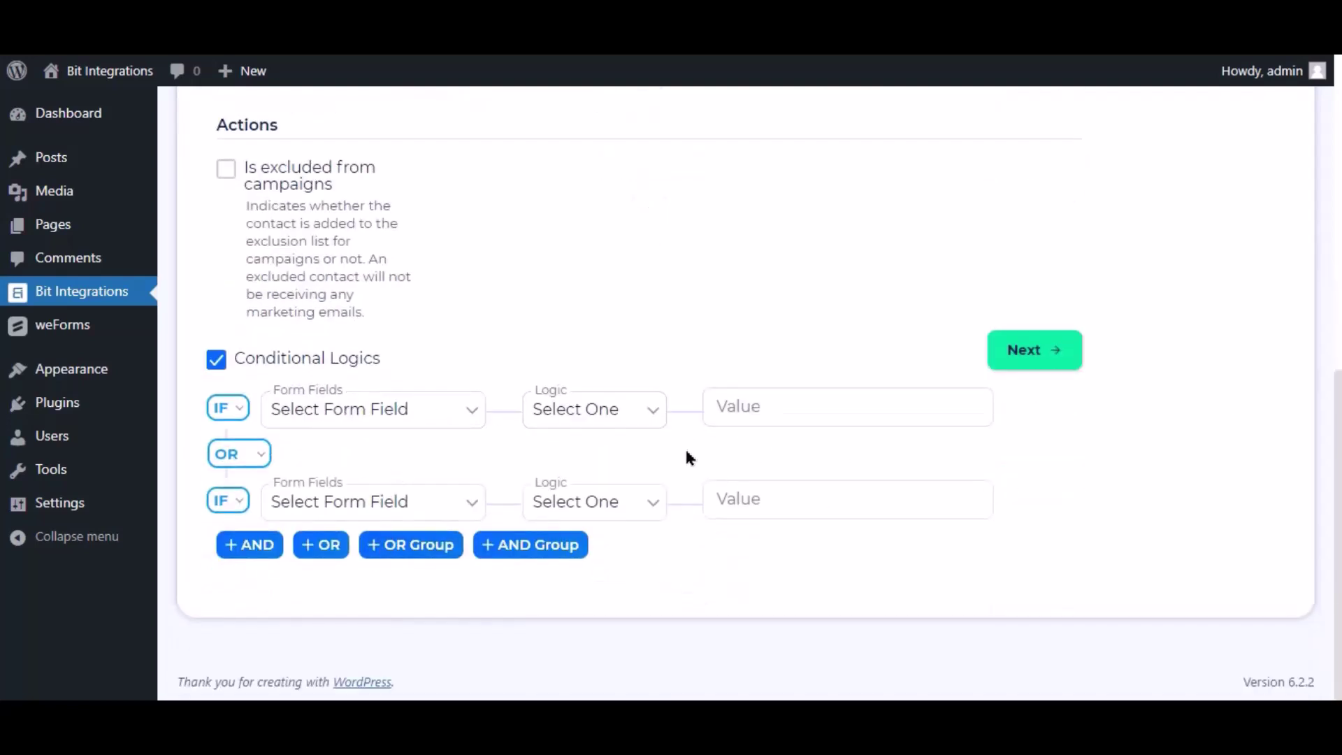
click(244, 359)
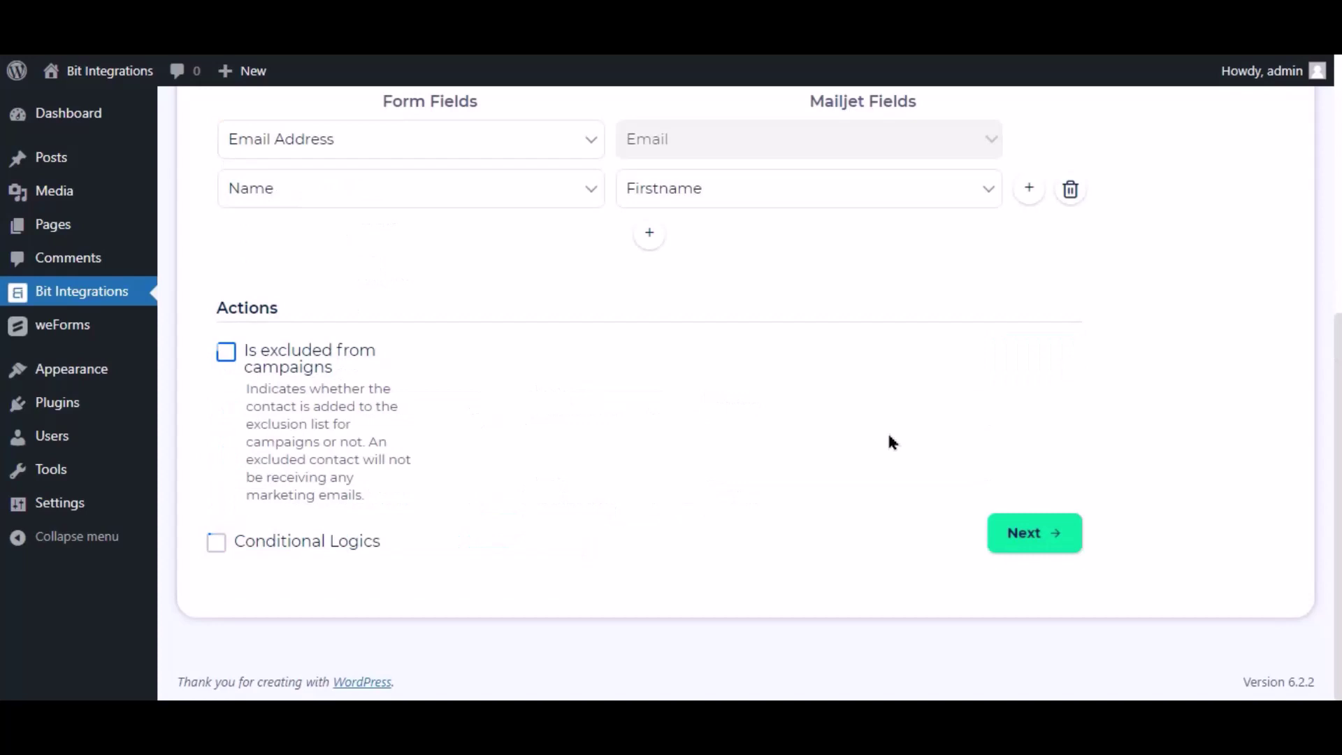
scroll(892, 431, up, 3)
scroll(924, 461, down, 3)
click(1054, 529)
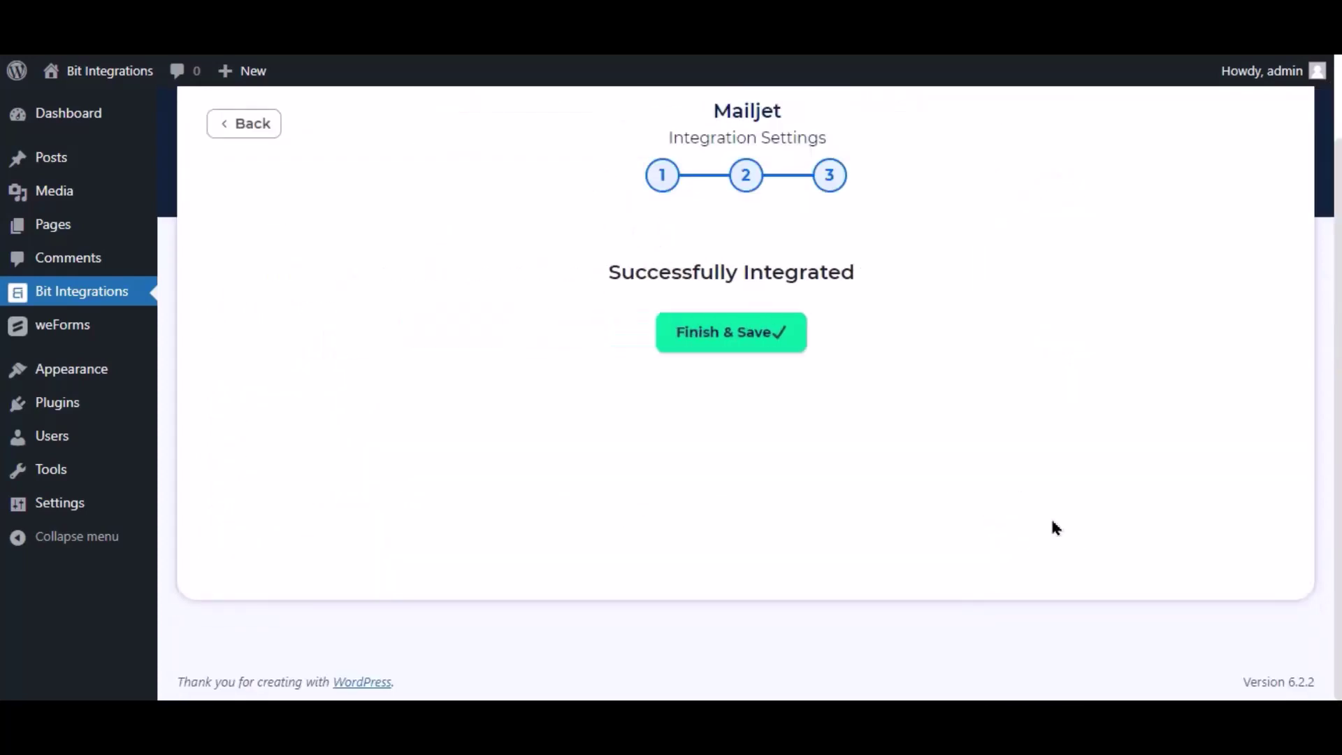
click(759, 351)
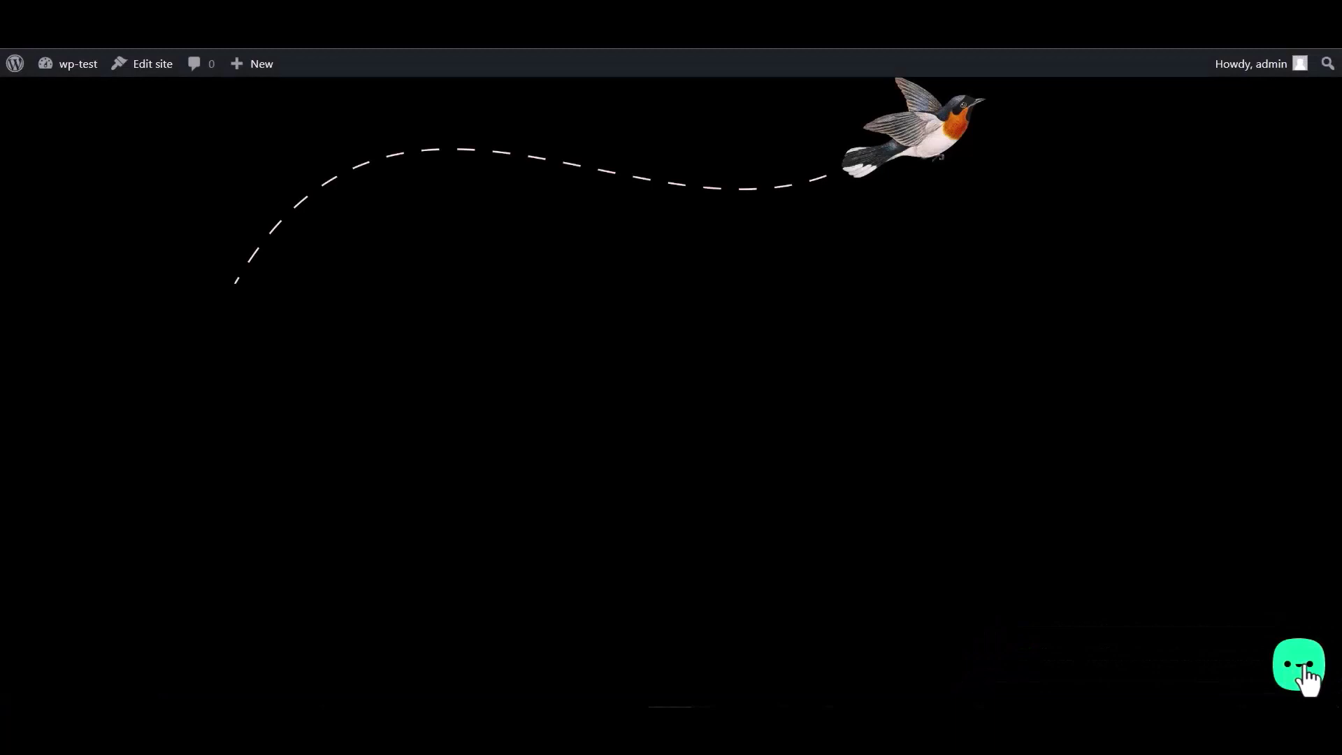
click(1302, 664)
click(1216, 594)
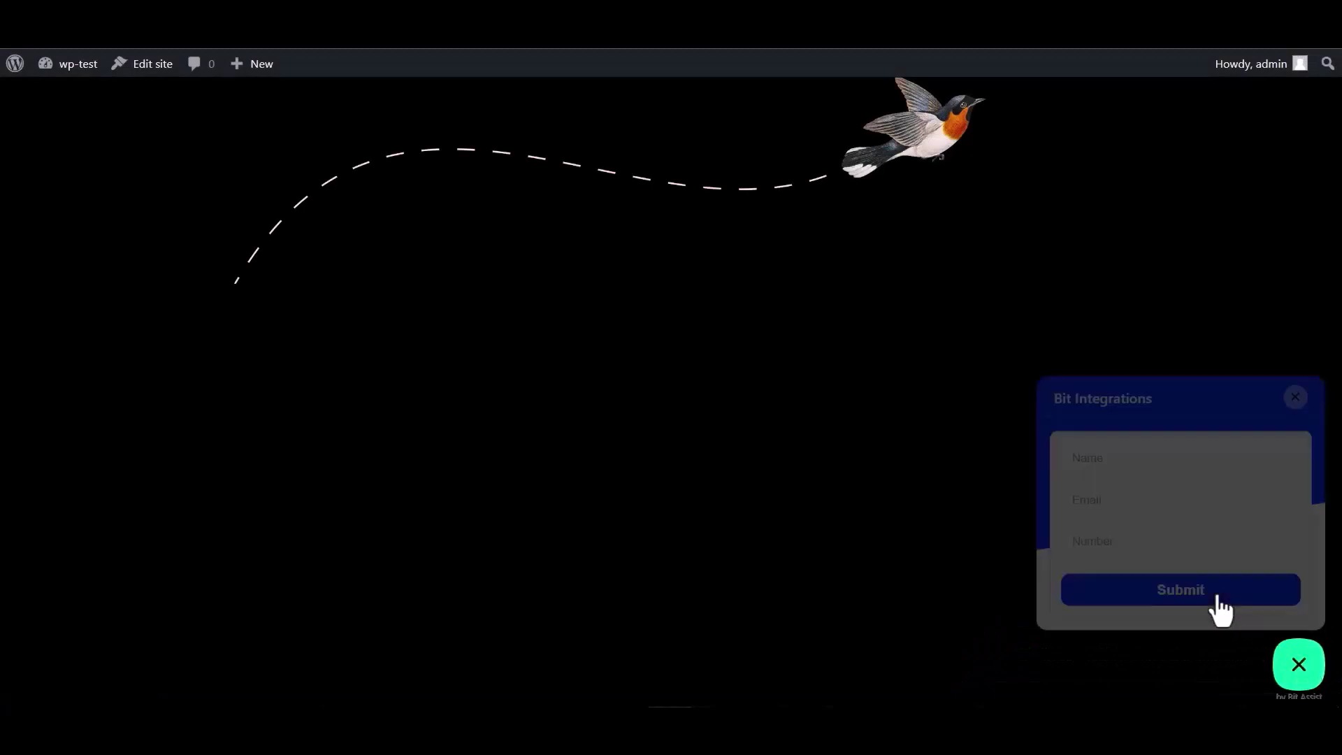
click(1115, 448)
text(Bit Integ)
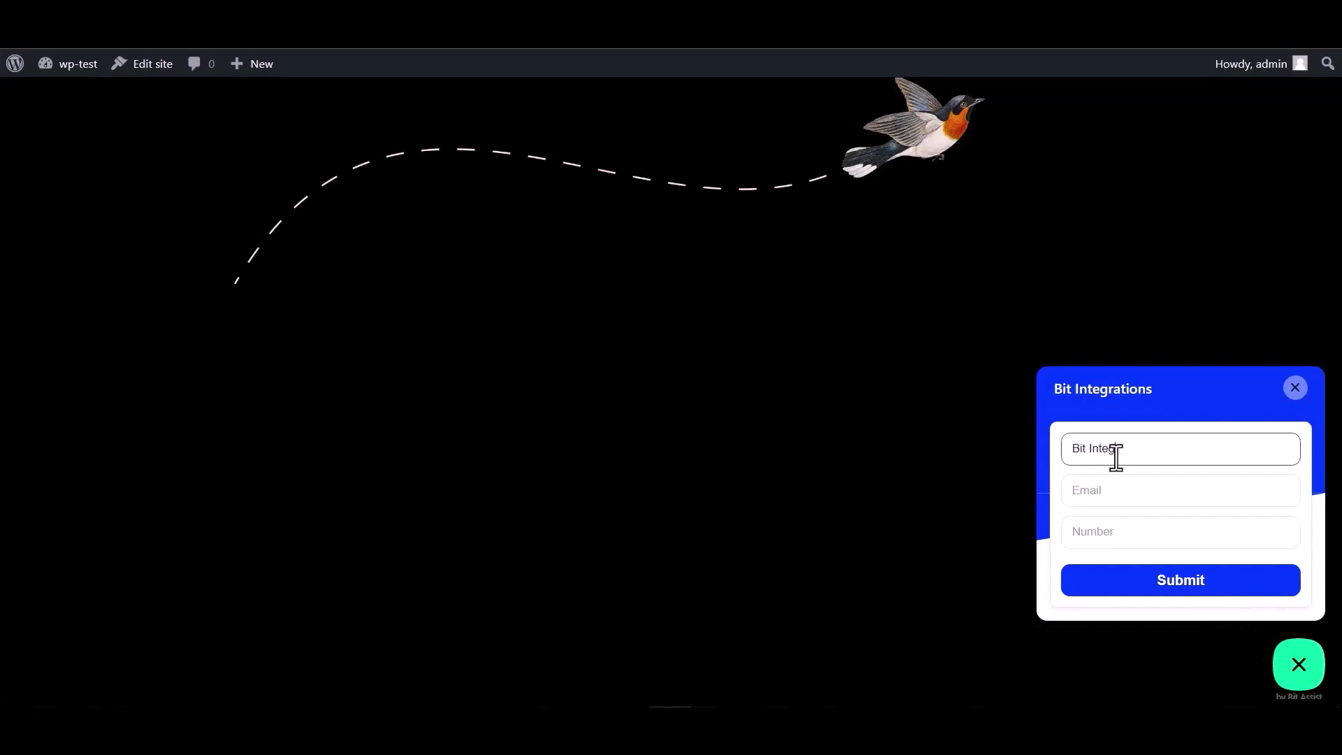
text(ions)
click(1126, 488)
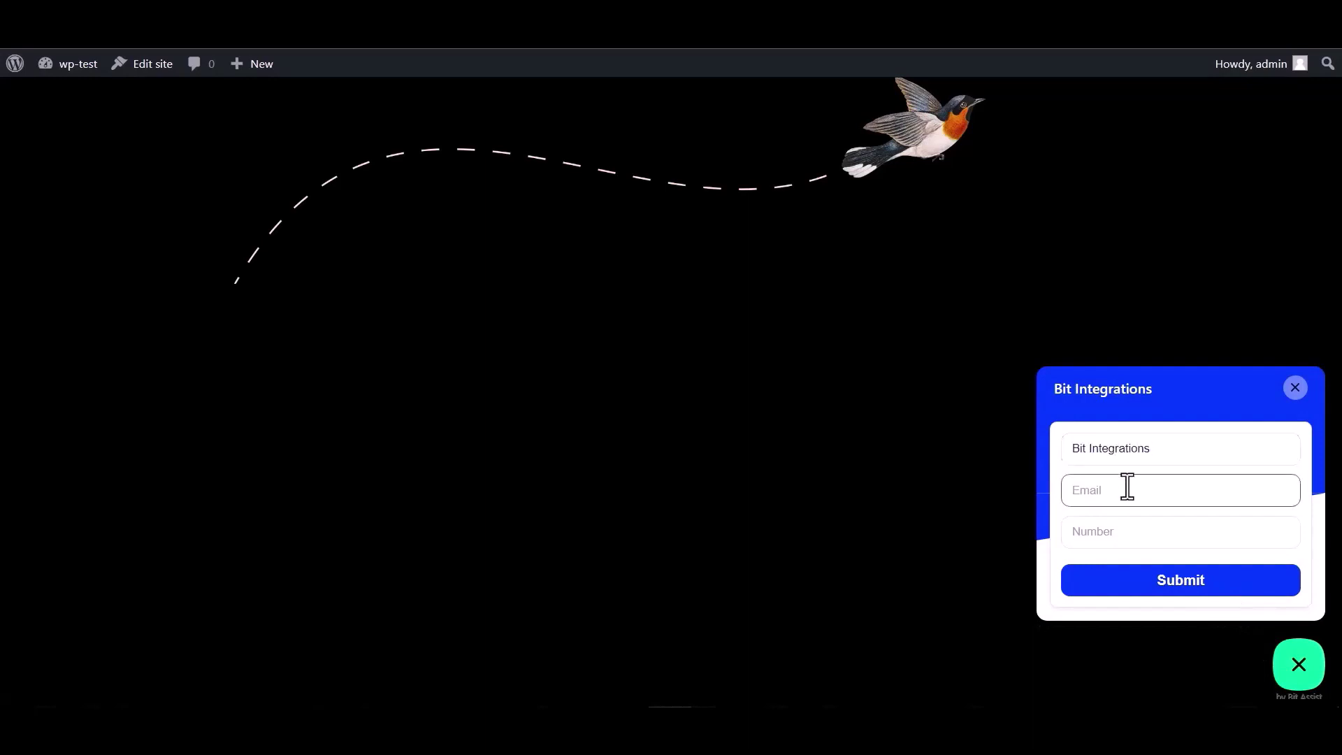
click(1108, 526)
text(444555666)
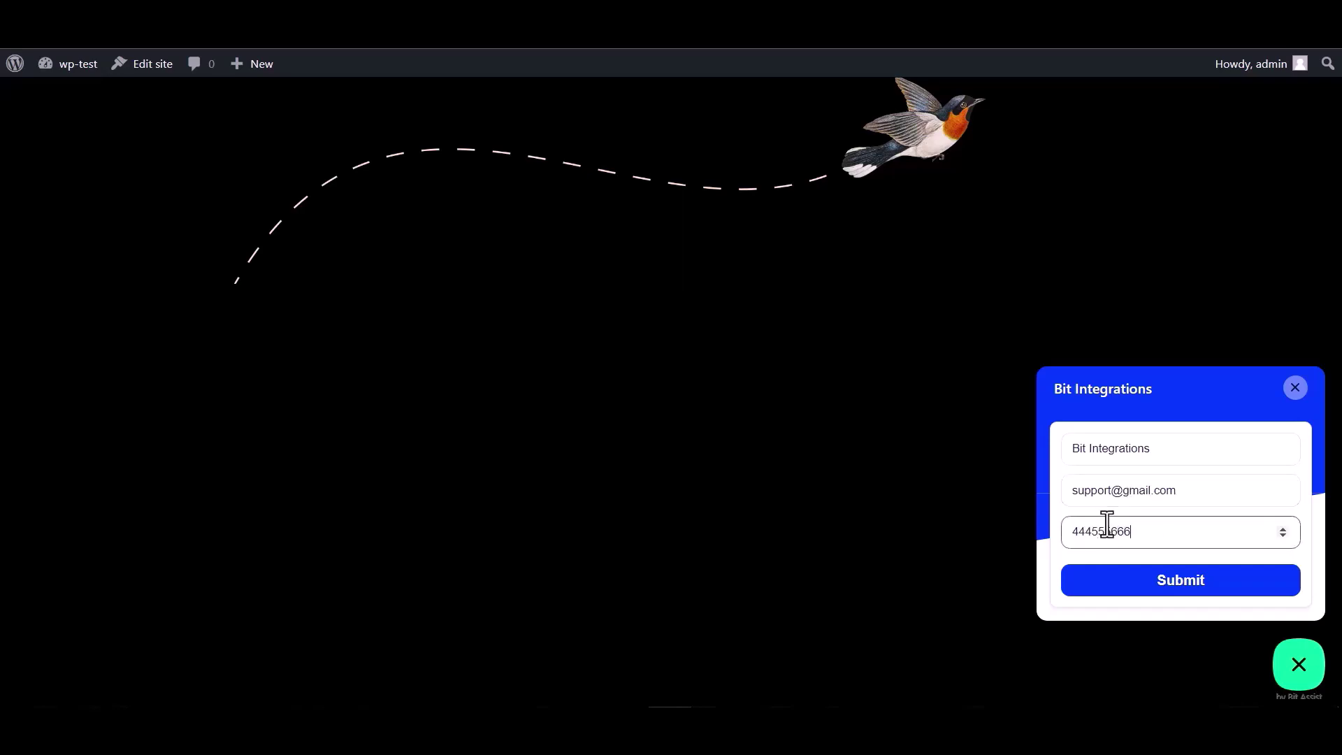
click(1185, 587)
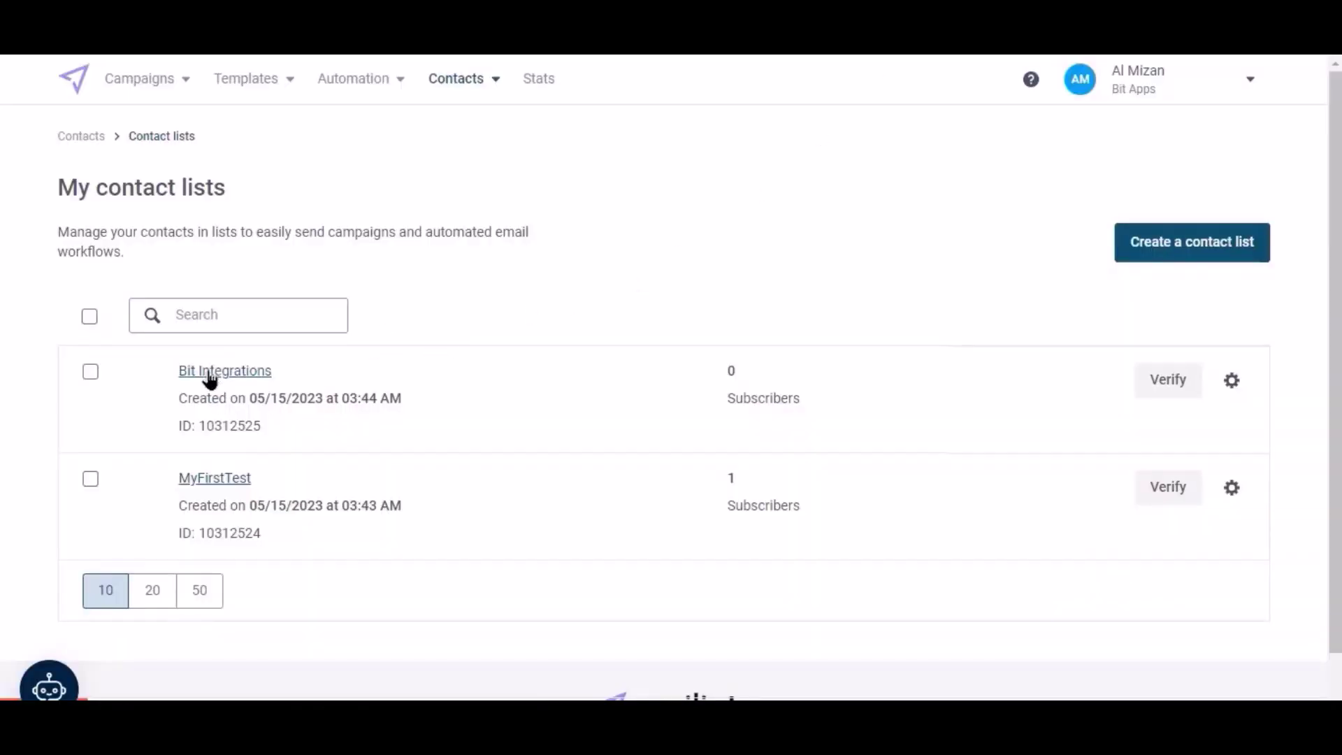
Open Mailjet's Bit Integrations contact list to view its one subscribed contact.
click(252, 375)
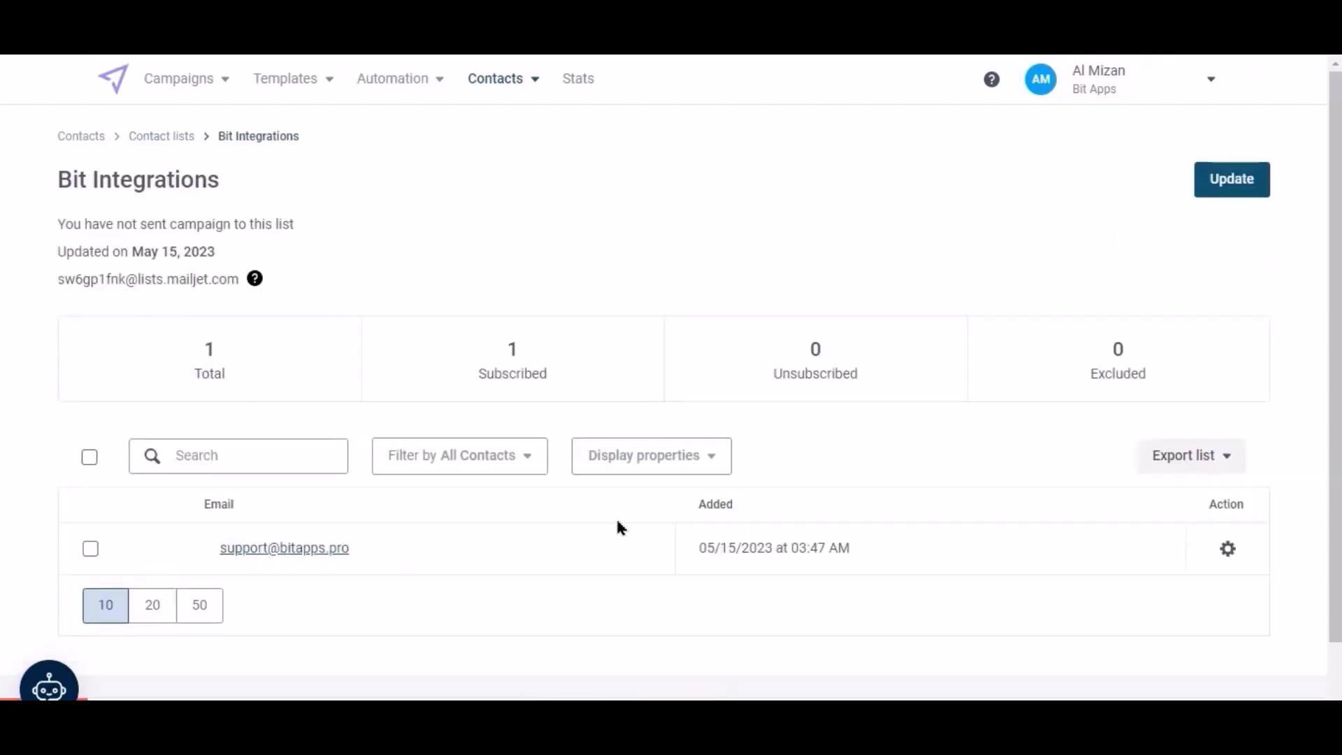
scroll(618, 527, down, 2)
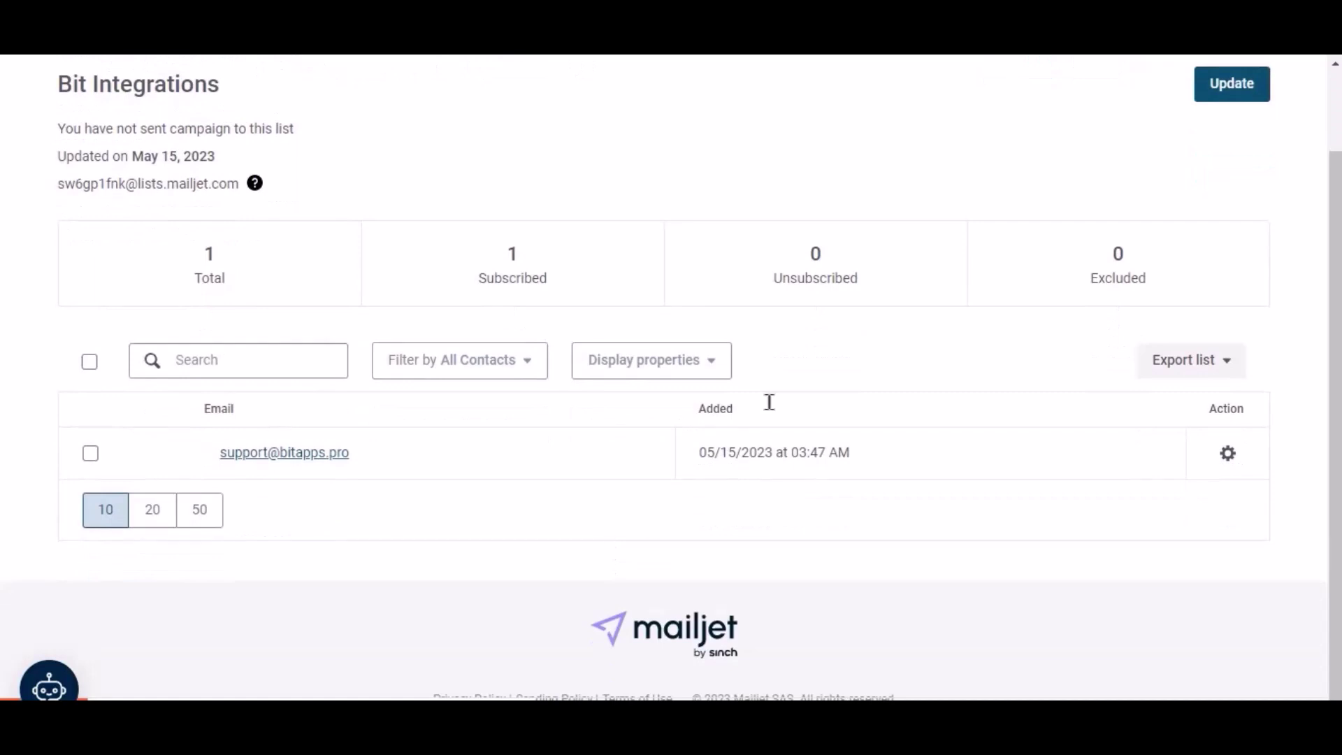